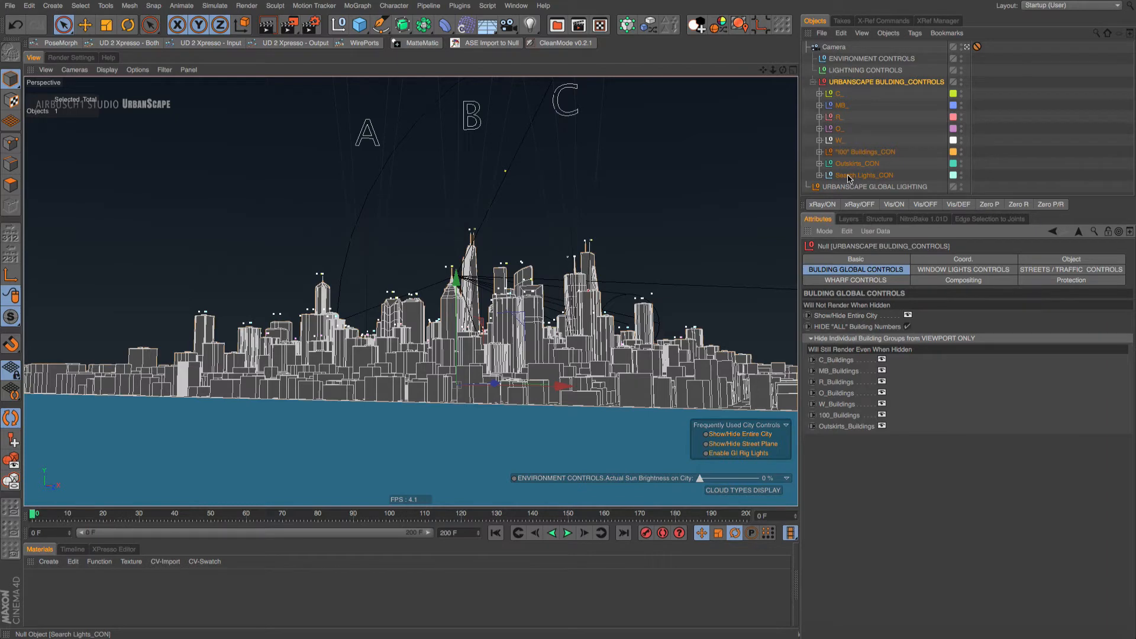
# Select Search Lights_CON and render a region of the city skyline to preview the search lights.
pyautogui.click(848, 176)
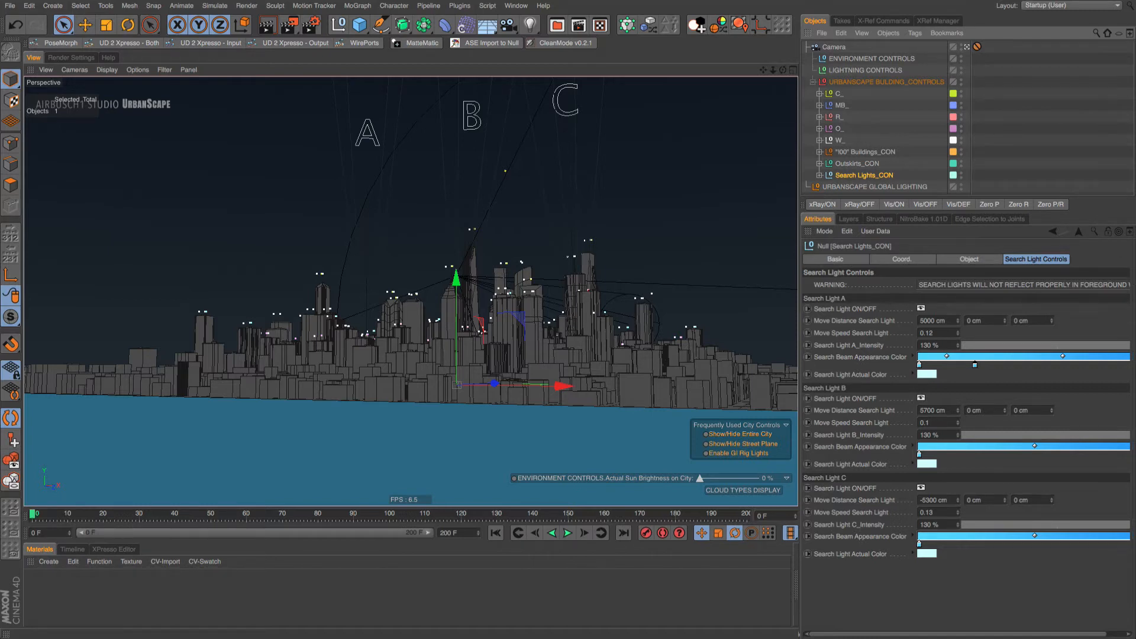
pyautogui.click(291, 26)
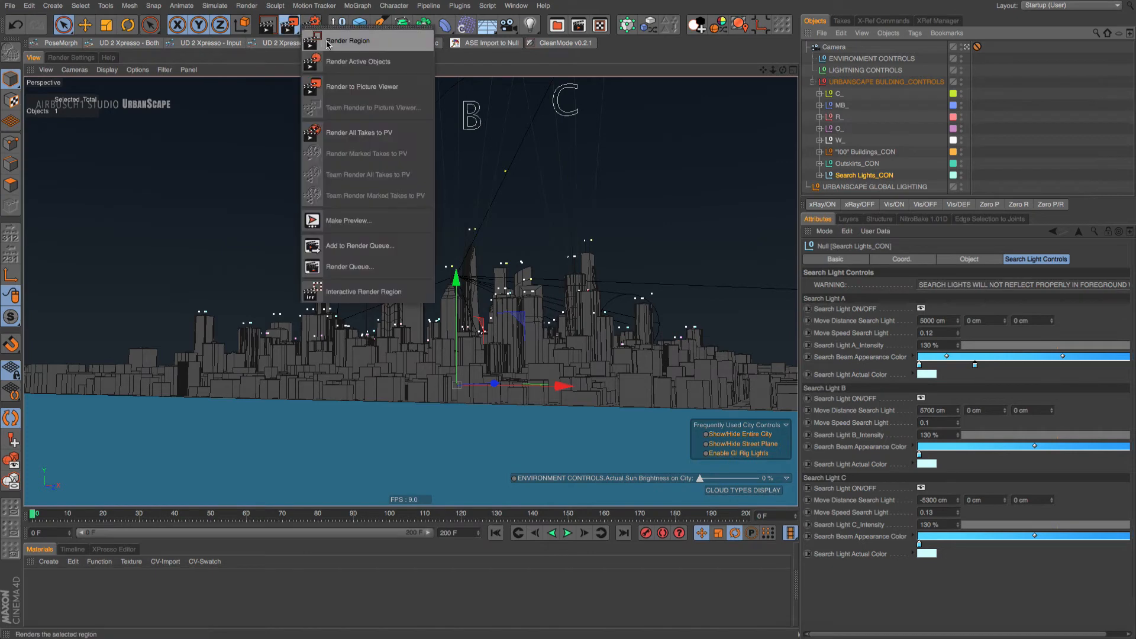
pyautogui.click(327, 44)
pyautogui.moveTo(248, 318); pyautogui.dragTo(676, 559)
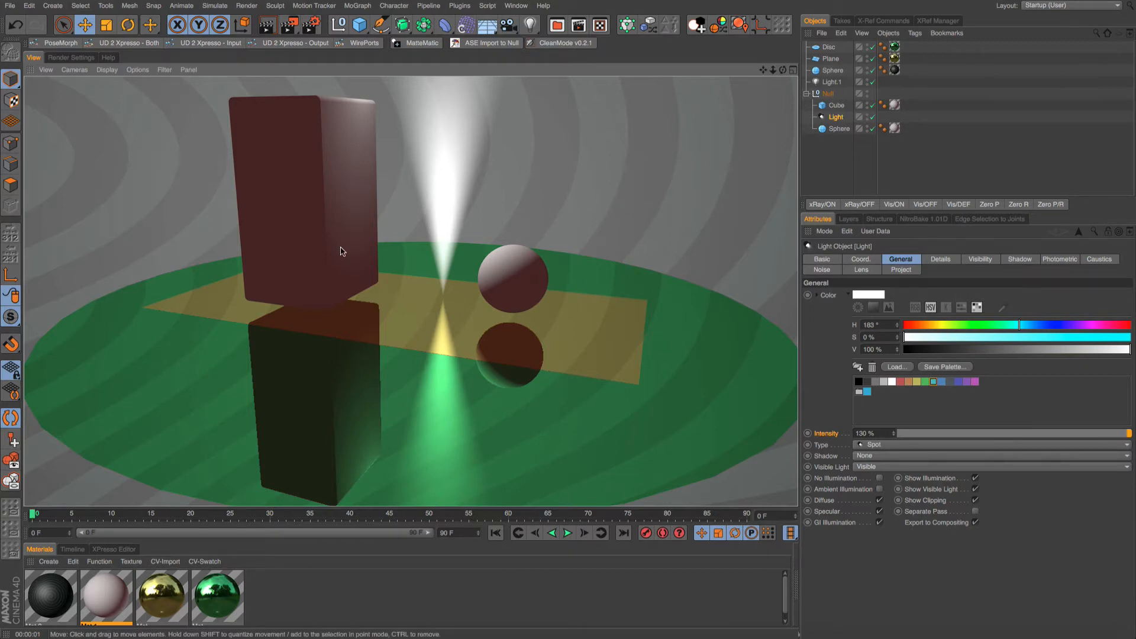
# Add a Compositing tag to the Null containing the cube, light and sphere, and show its tag properties.
pyautogui.click(853, 95)
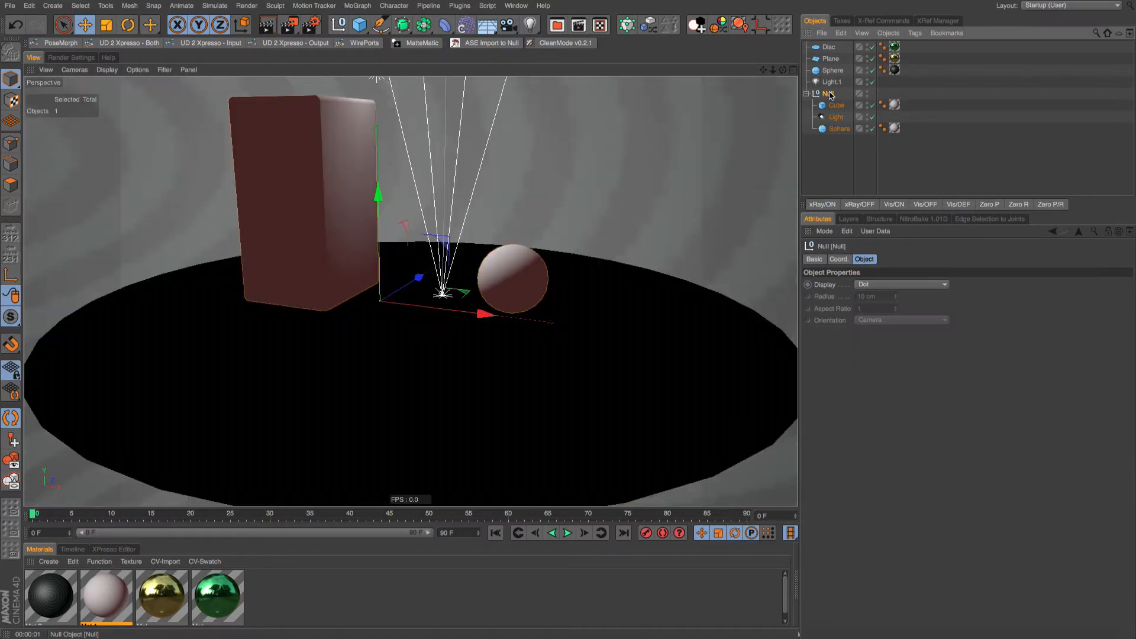
pyautogui.rightClick(854, 96)
pyautogui.moveTo(947, 99)
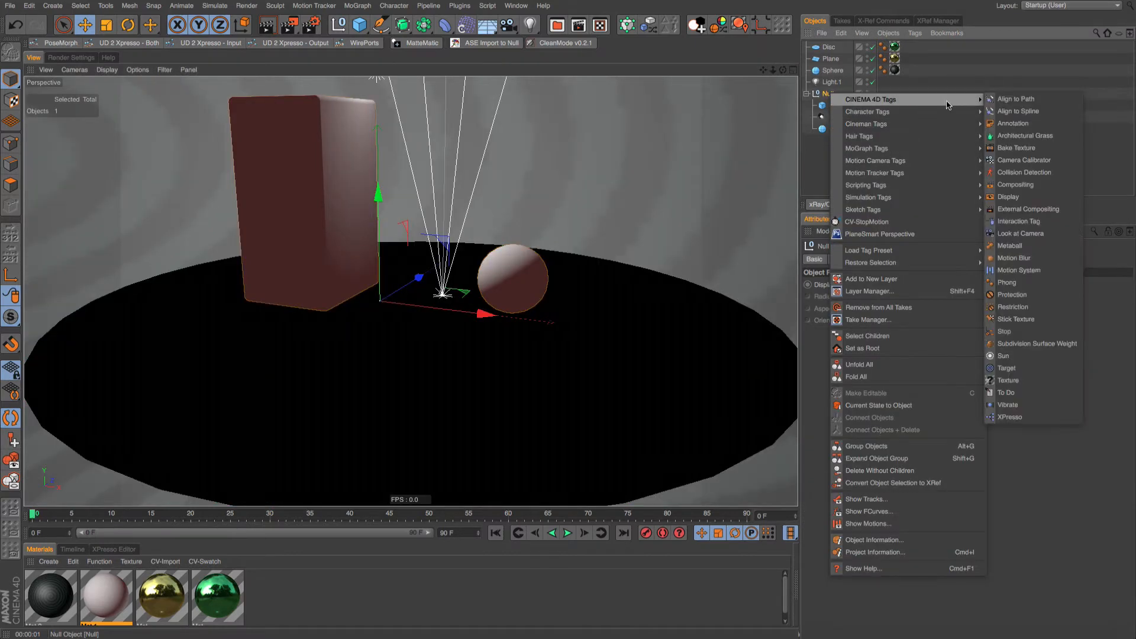
pyautogui.click(1016, 185)
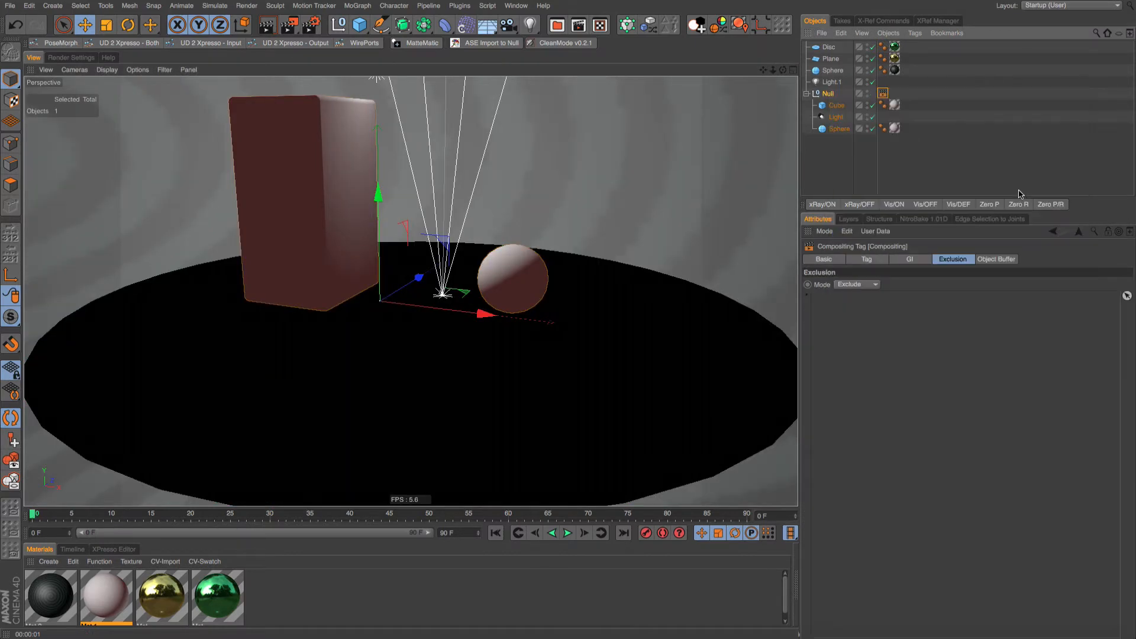
pyautogui.click(882, 264)
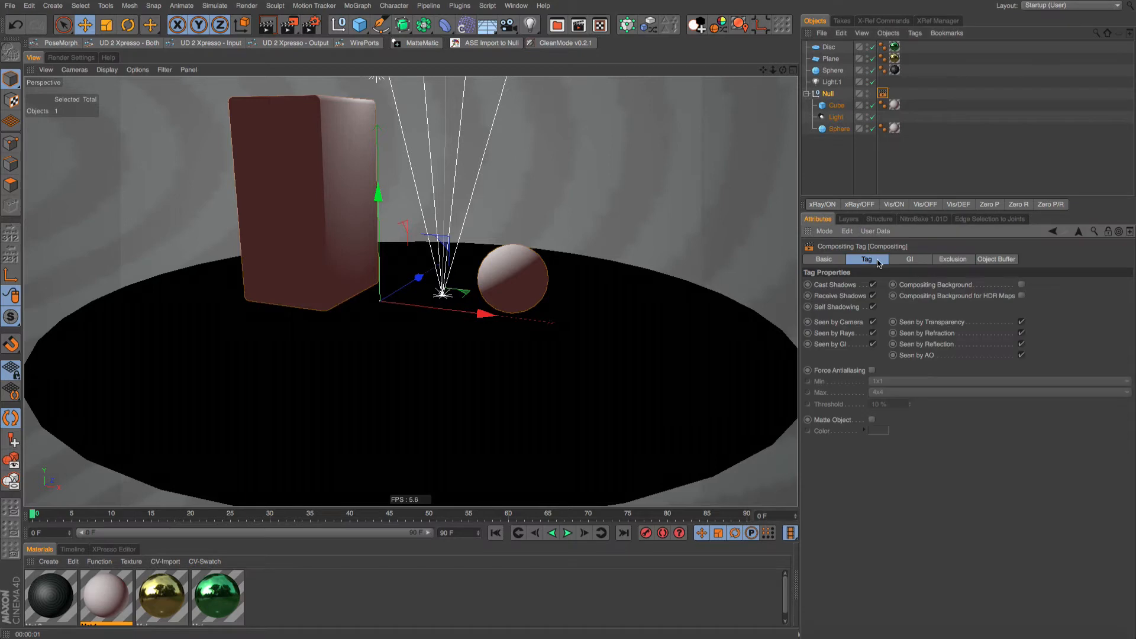
# Test-render the view with Seen by Reflection disabled on the Compositing tag, and re-enable the option.
pyautogui.click(1022, 345)
pyautogui.click(267, 25)
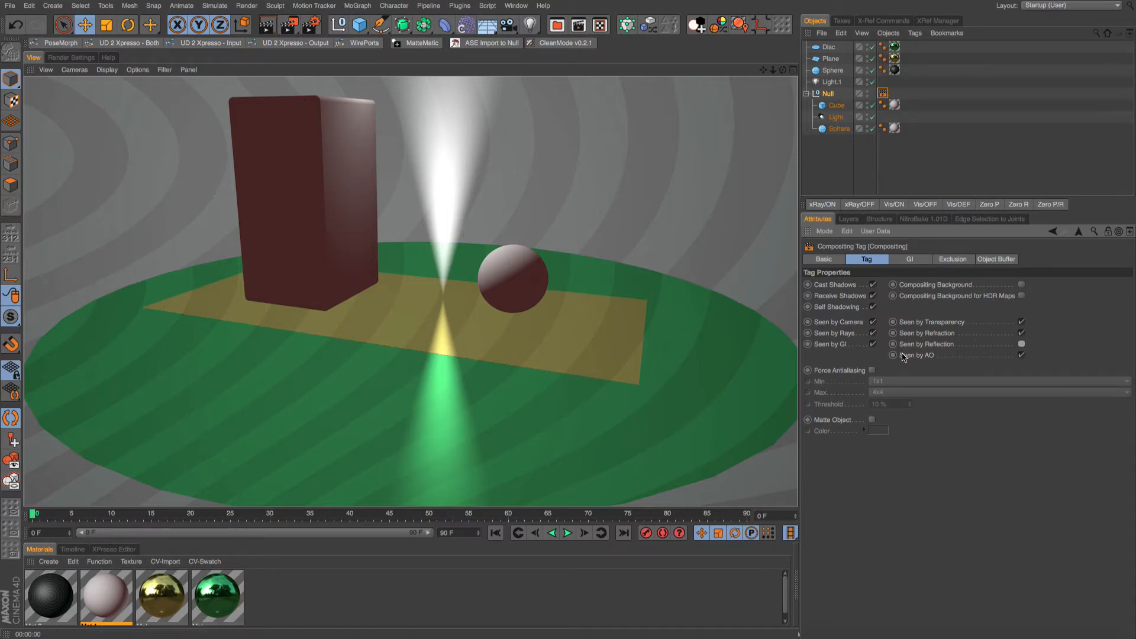
pyautogui.click(1022, 345)
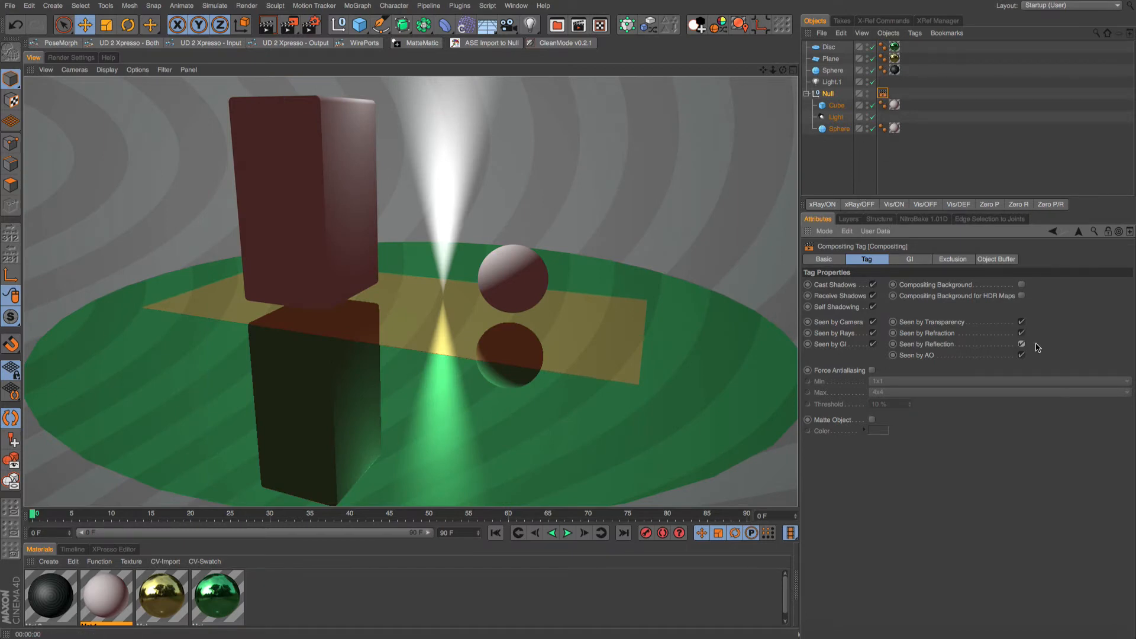
# Add the Plane and the Disc to the Compositing tag's exclusion list in Exclude mode and render the view.
pyautogui.click(883, 93)
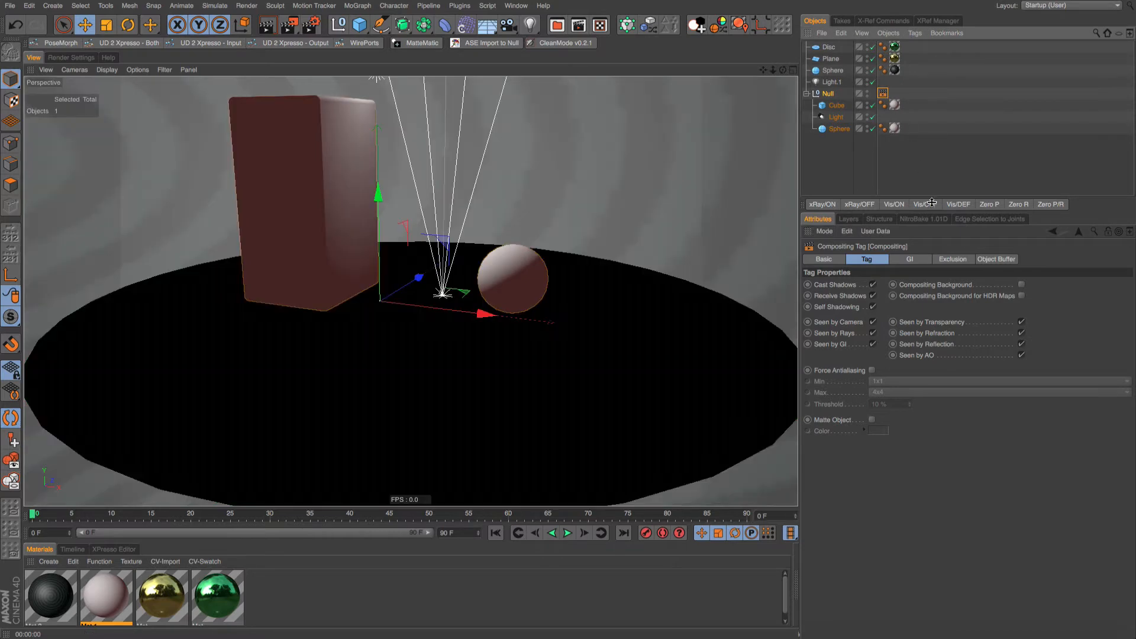
pyautogui.click(949, 261)
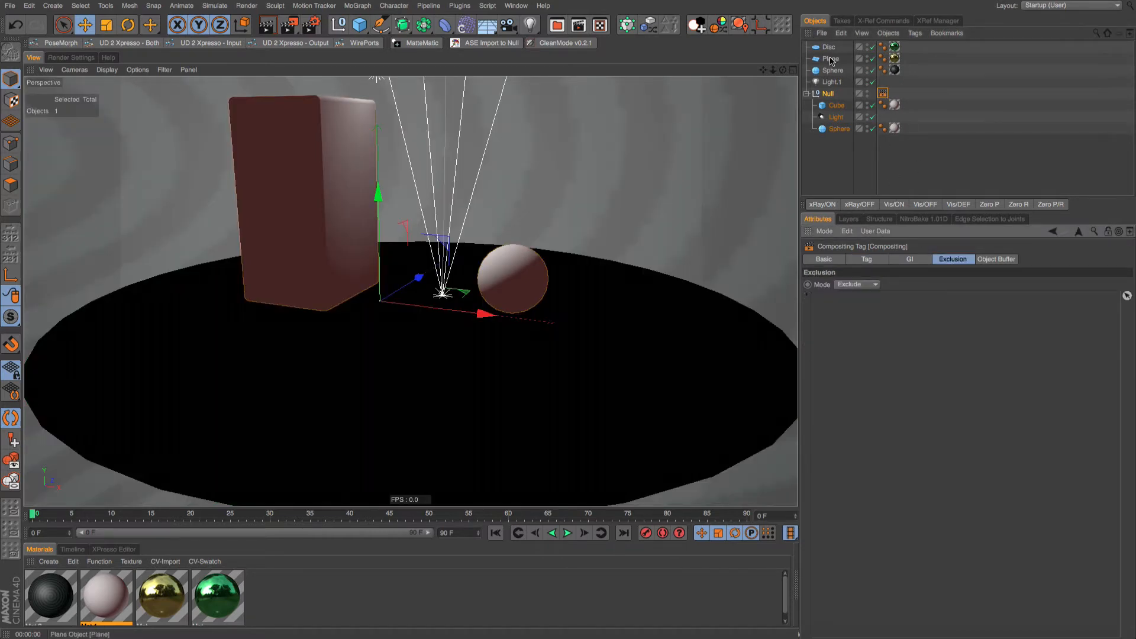
pyautogui.moveTo(831, 60); pyautogui.dragTo(835, 321)
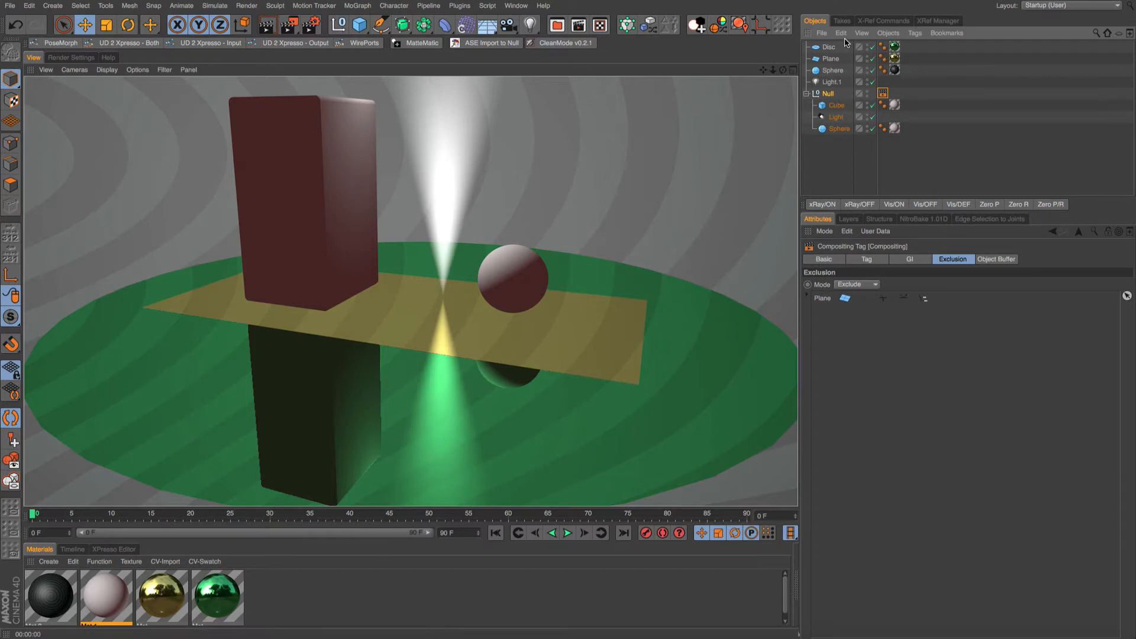
pyautogui.moveTo(832, 47); pyautogui.dragTo(832, 313)
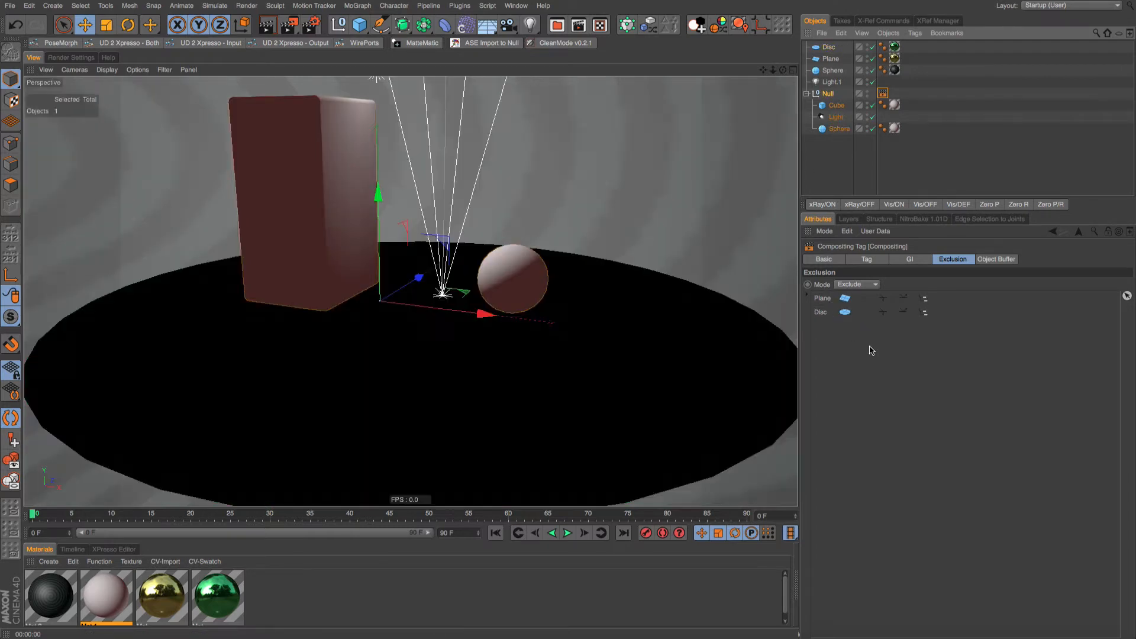
pyautogui.hotkey('ctrl', 'r')
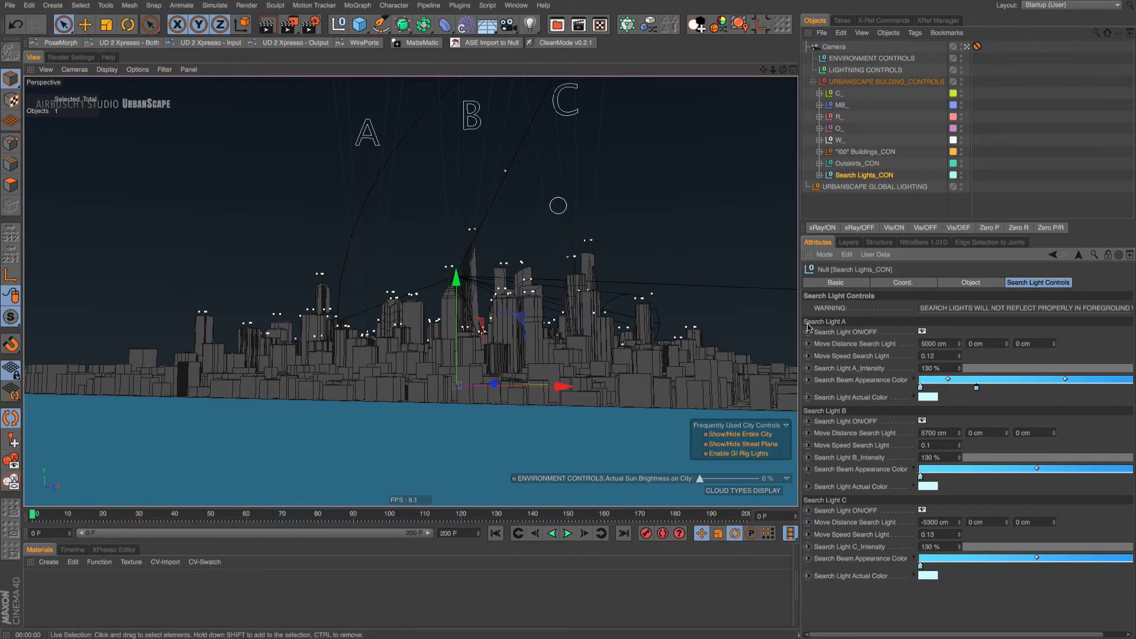
# Switch Search Light A off and back on, and scrub the animation to frame 62 to examine the search lights' motion.
pyautogui.click(922, 332)
pyautogui.click(923, 332)
pyautogui.click(49, 518)
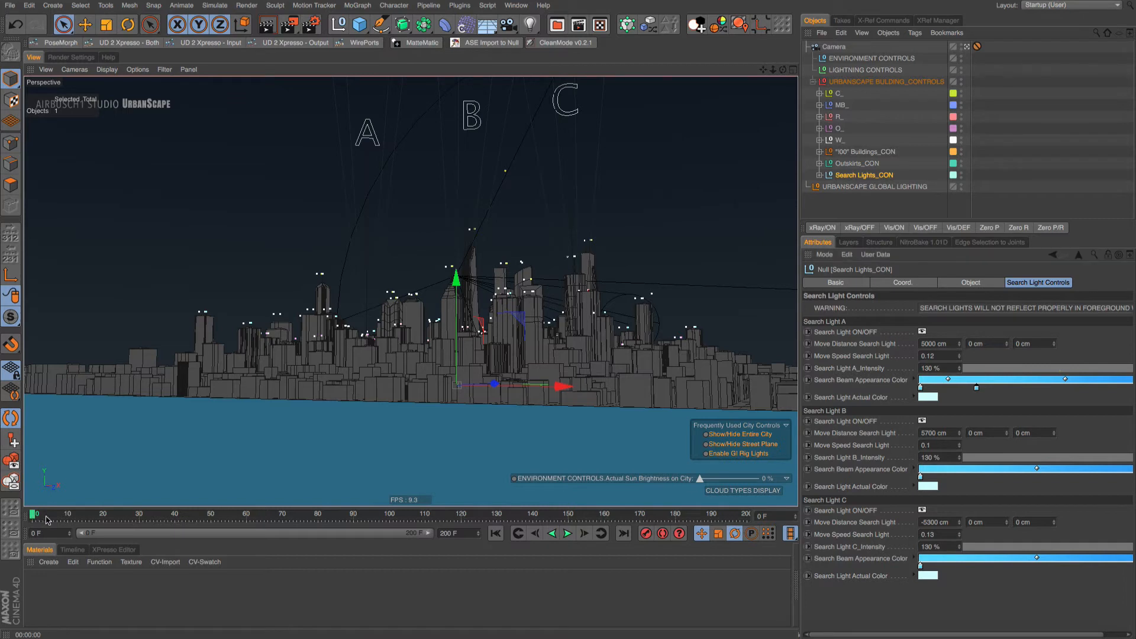
pyautogui.moveTo(81, 521); pyautogui.dragTo(254, 535)
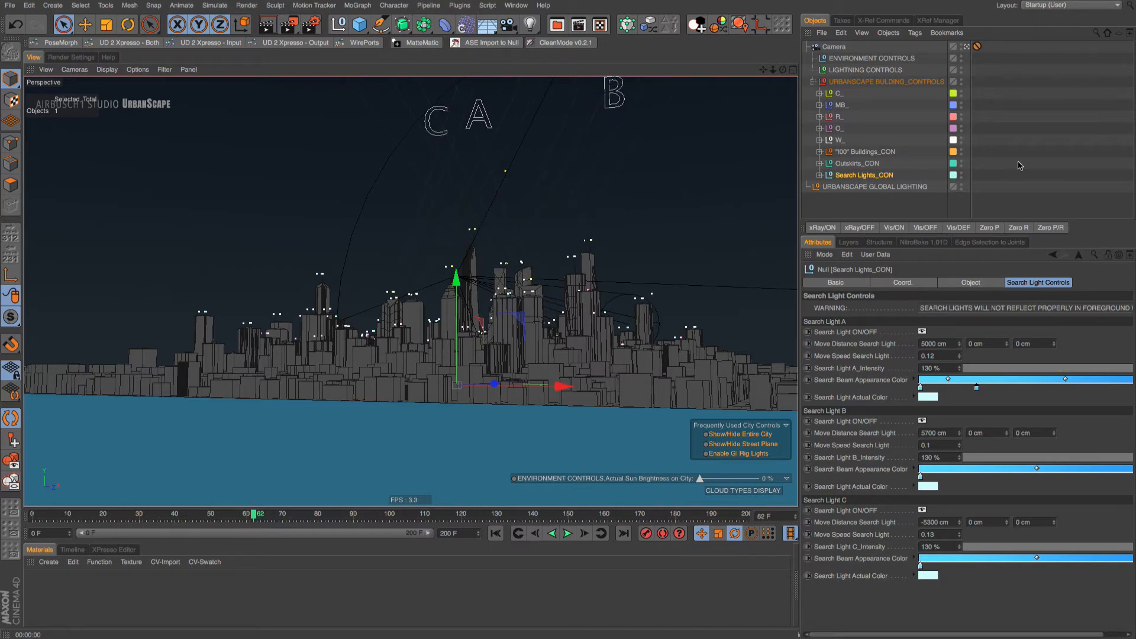
# Examine the coordinates of Search Light Target Null_A under Search Light_A and return the animation to frame 0.
pyautogui.click(820, 175)
pyautogui.click(853, 187)
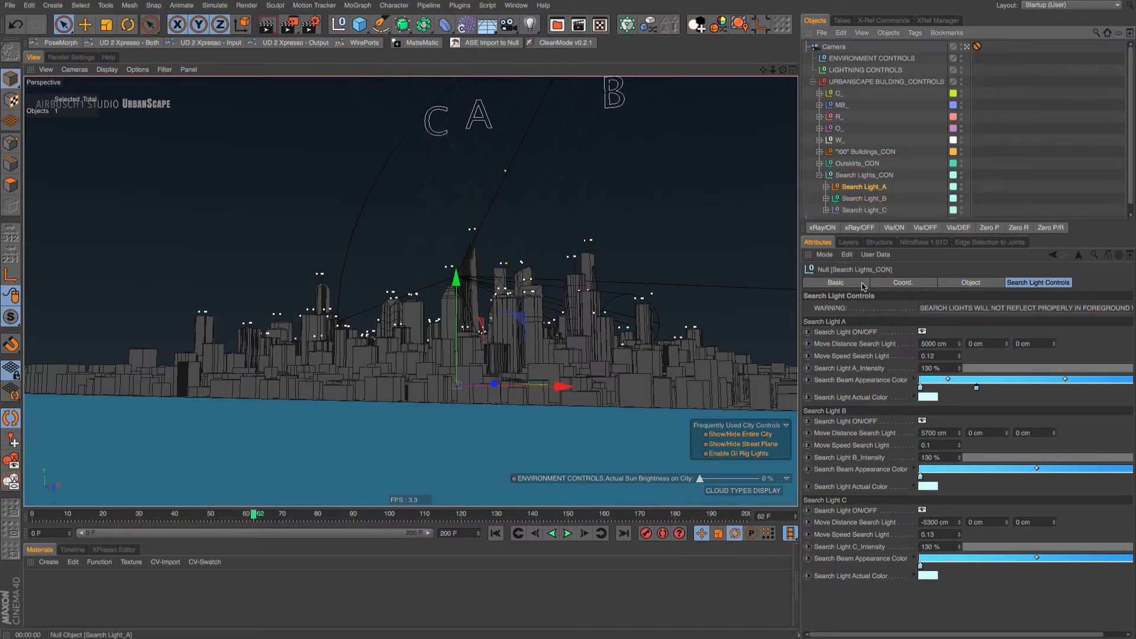
pyautogui.click(826, 187)
pyautogui.click(864, 199)
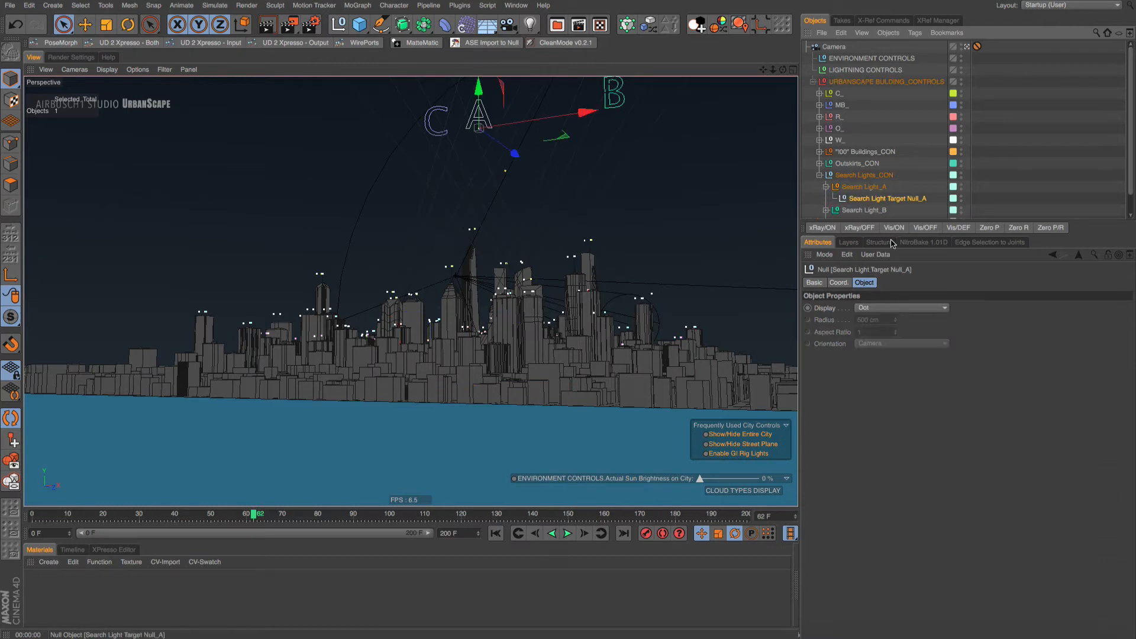
pyautogui.click(838, 282)
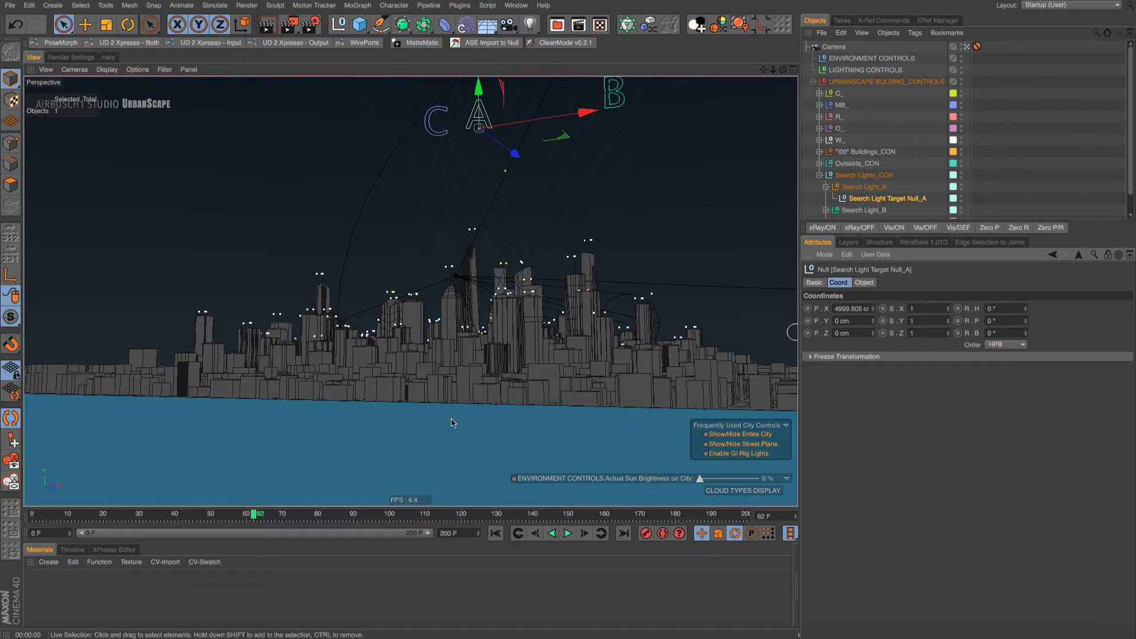
pyautogui.click(496, 534)
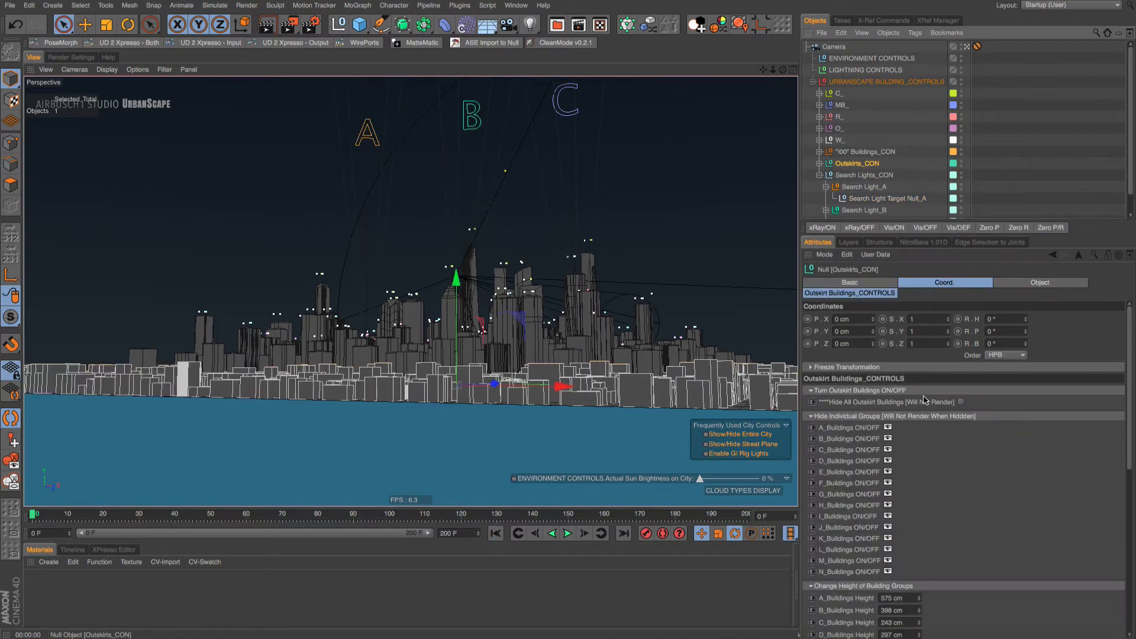
# Select Search Lights_CON, play the animation briefly to watch the search lights move, and rewind to the first frame.
pyautogui.click(864, 175)
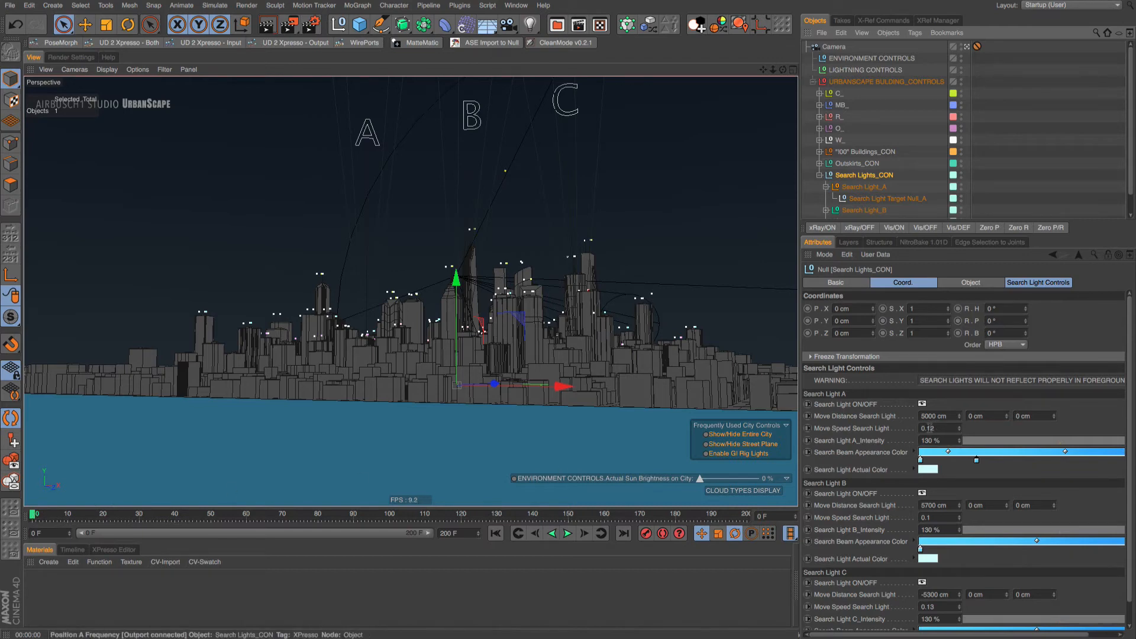
pyautogui.click(567, 534)
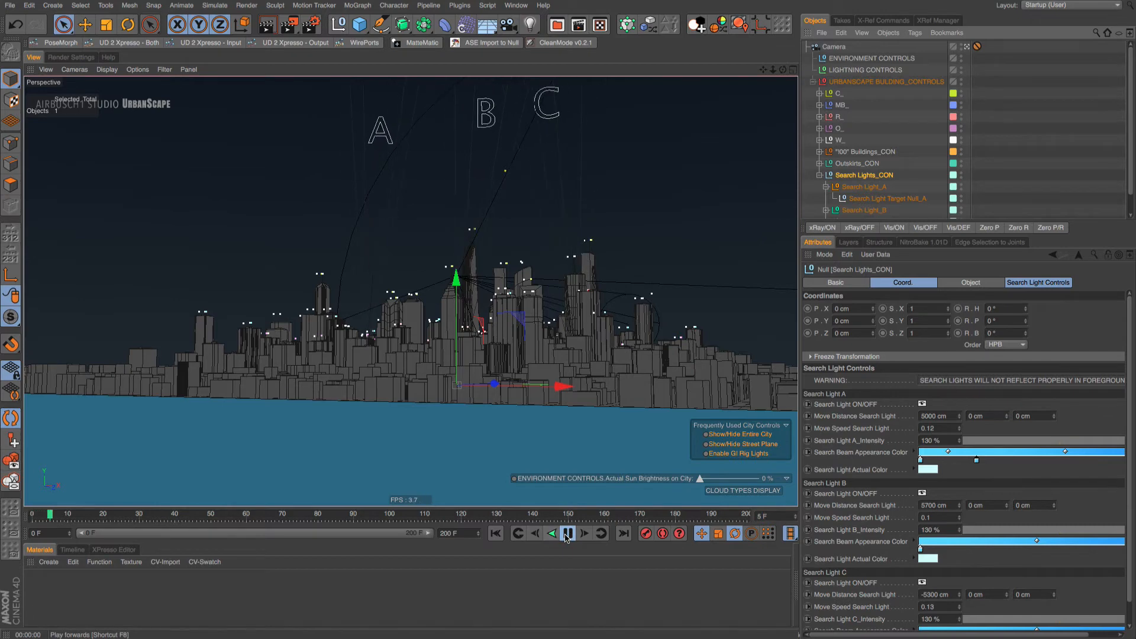
pyautogui.click(567, 534)
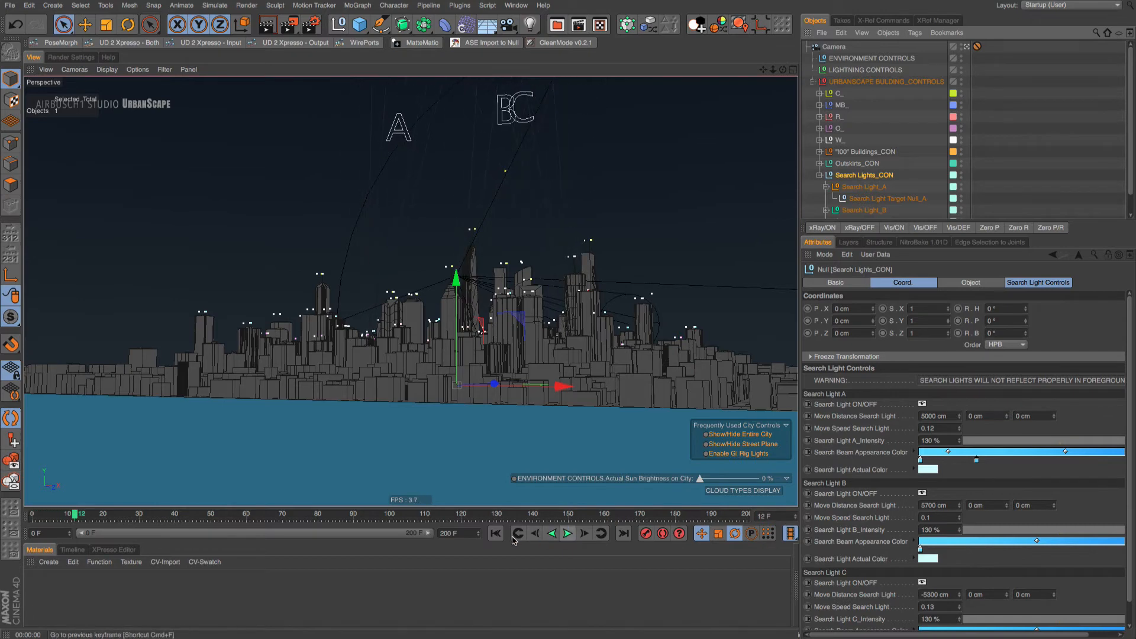
pyautogui.click(496, 534)
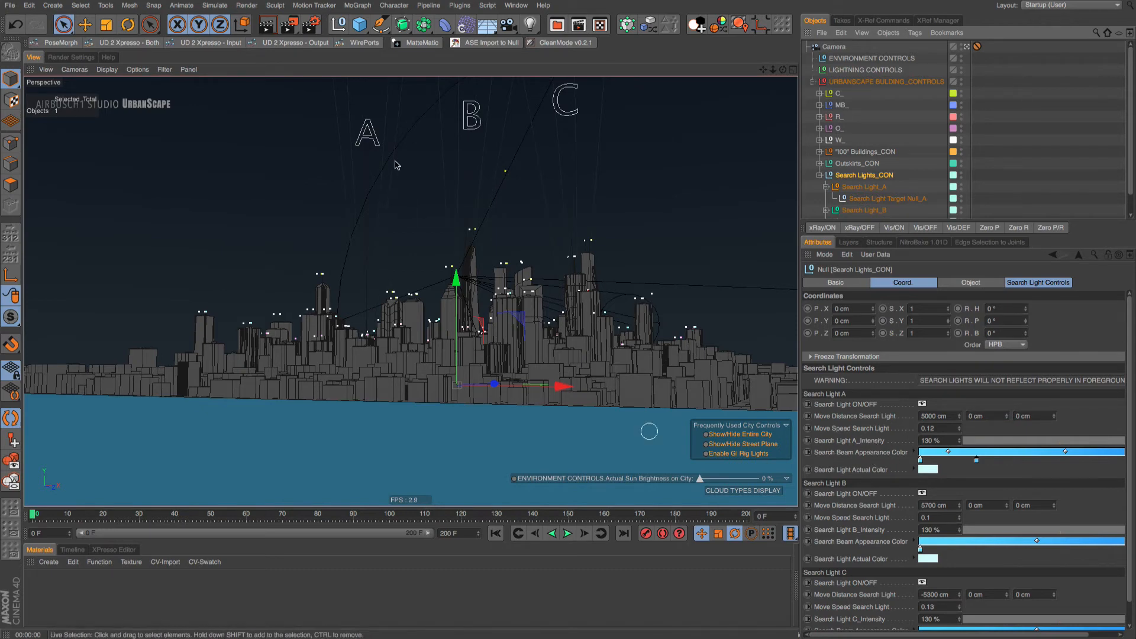
# Render a region of the viewport around Search Light A to examine its beam color.
pyautogui.click(290, 25)
pyautogui.click(325, 48)
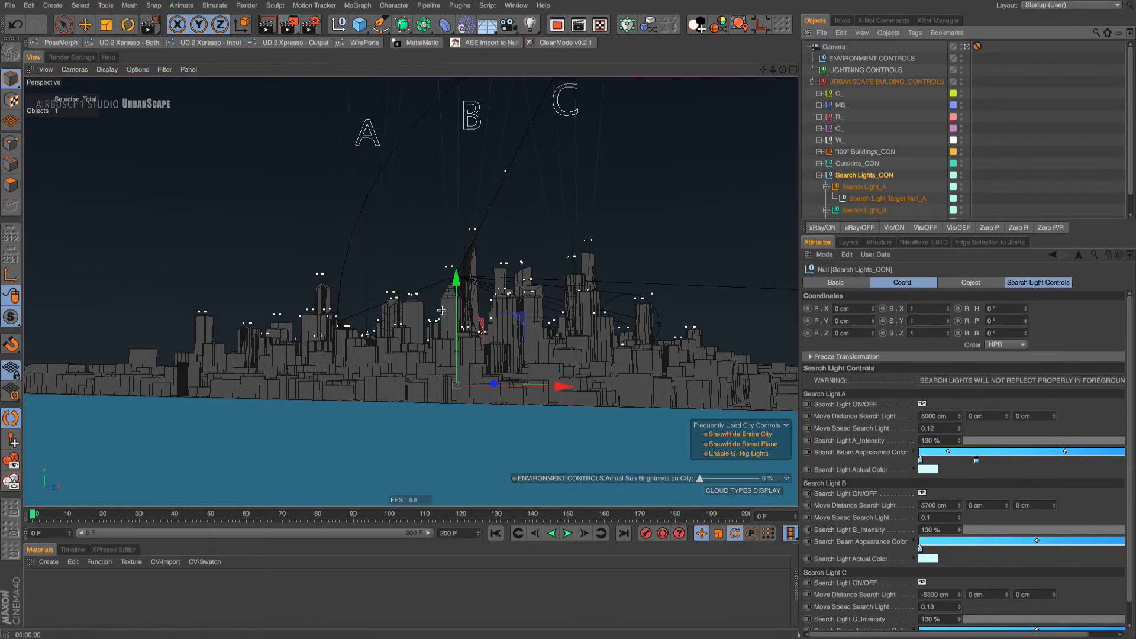
pyautogui.moveTo(440, 387); pyautogui.dragTo(264, 7)
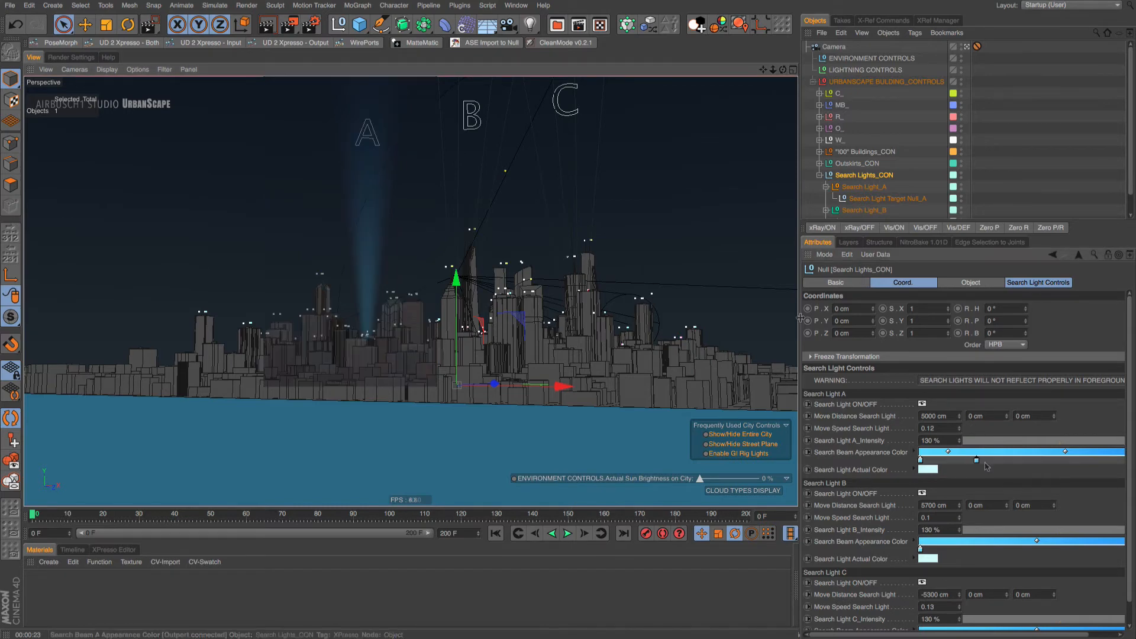
# Set the end color of Search Light A's beam gradient to hue 209°, saturation 100% and value 64%.
pyautogui.moveTo(800, 320); pyautogui.dragTo(751, 319)
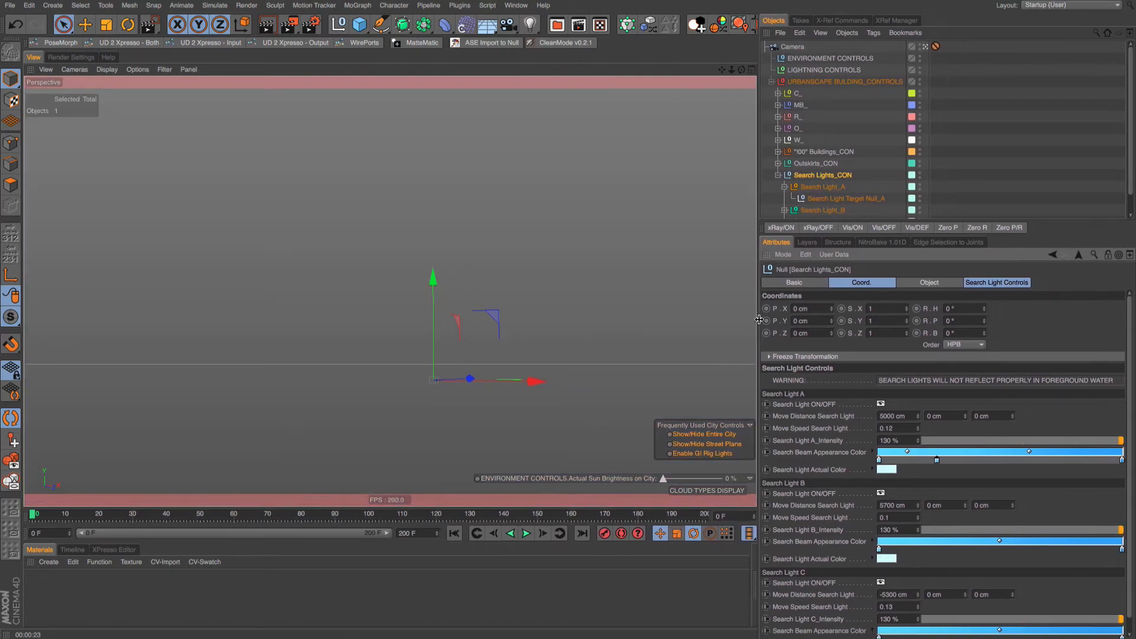
pyautogui.doubleClick(1123, 460)
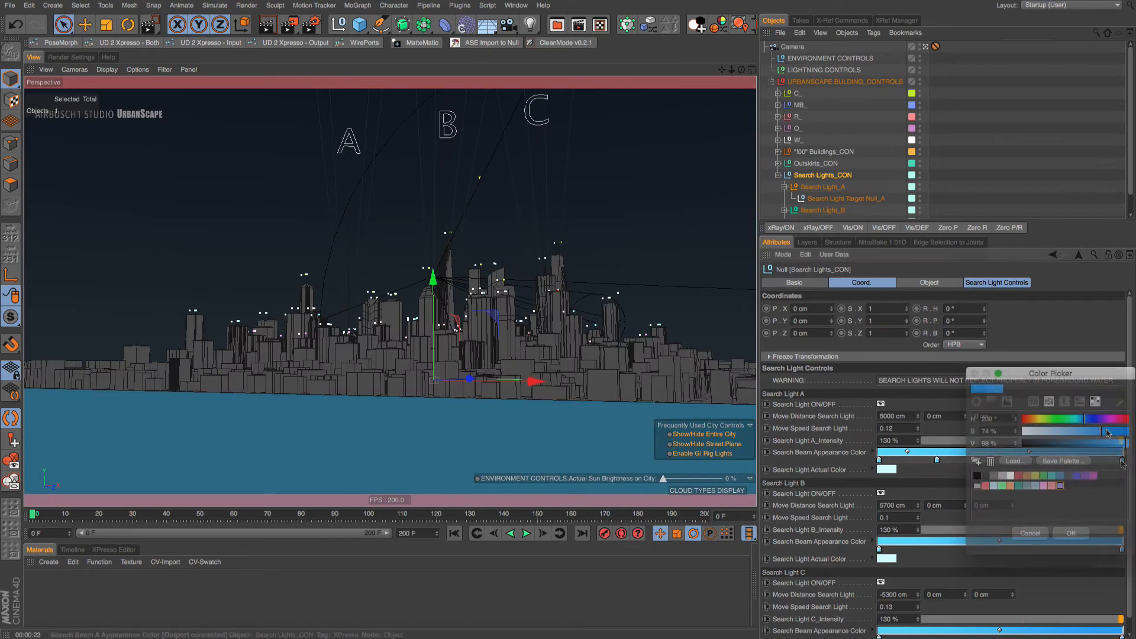
pyautogui.click(1071, 533)
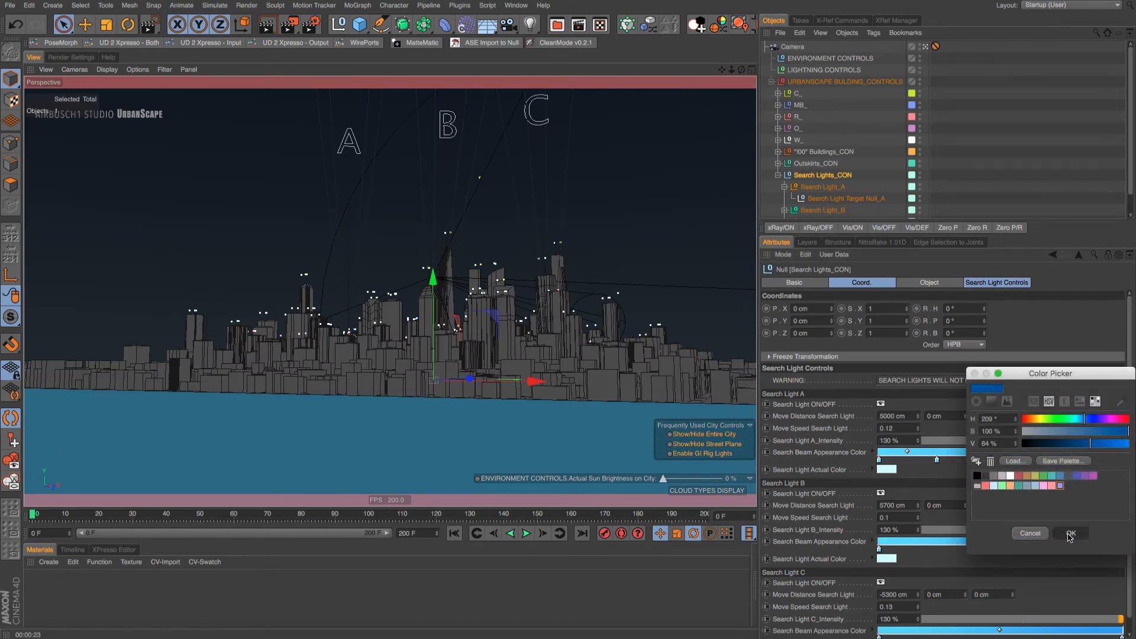
# Render a tall region around Search Light A's beam with the darker blue, and revert the gradient color change.
pyautogui.moveTo(287, 32); pyautogui.dragTo(317, 46)
pyautogui.moveTo(299, 89); pyautogui.dragTo(412, 395)
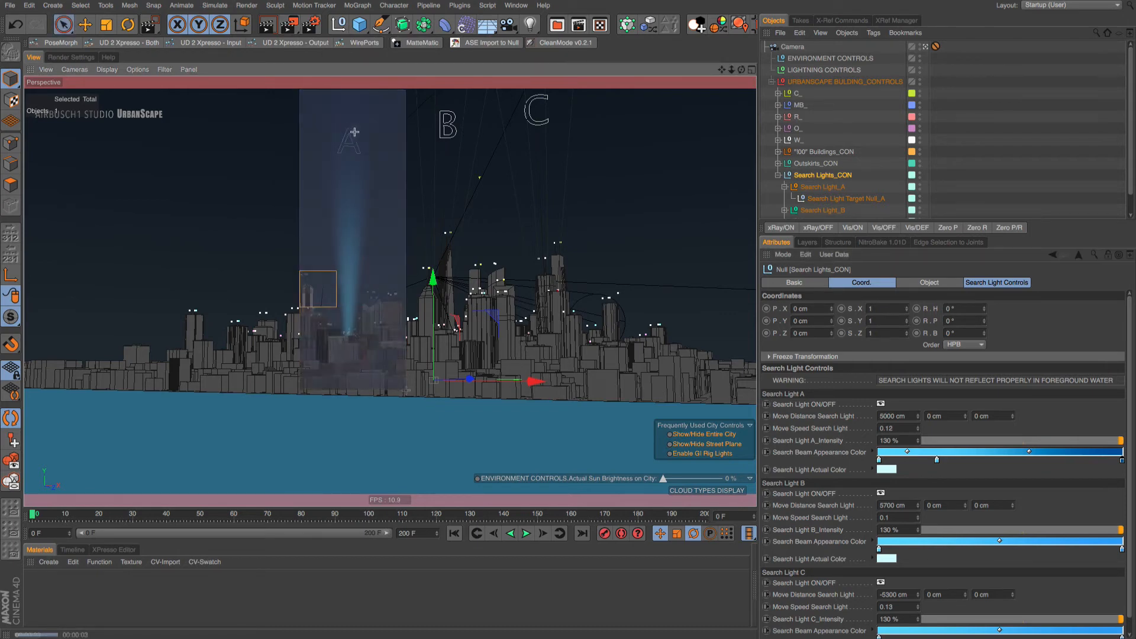
pyautogui.click(912, 405)
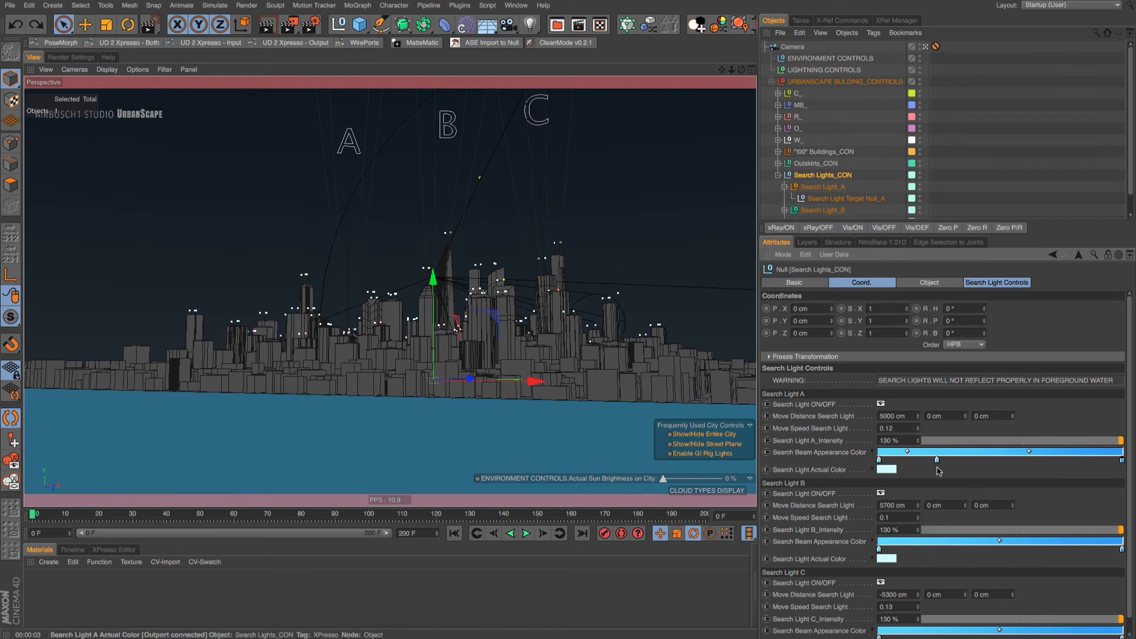
# Select Search Light_A, expand Search Light_B and Search Light_C to show their target nulls, and enlarge the object list.
pyautogui.scroll(-1, 1131, 374)
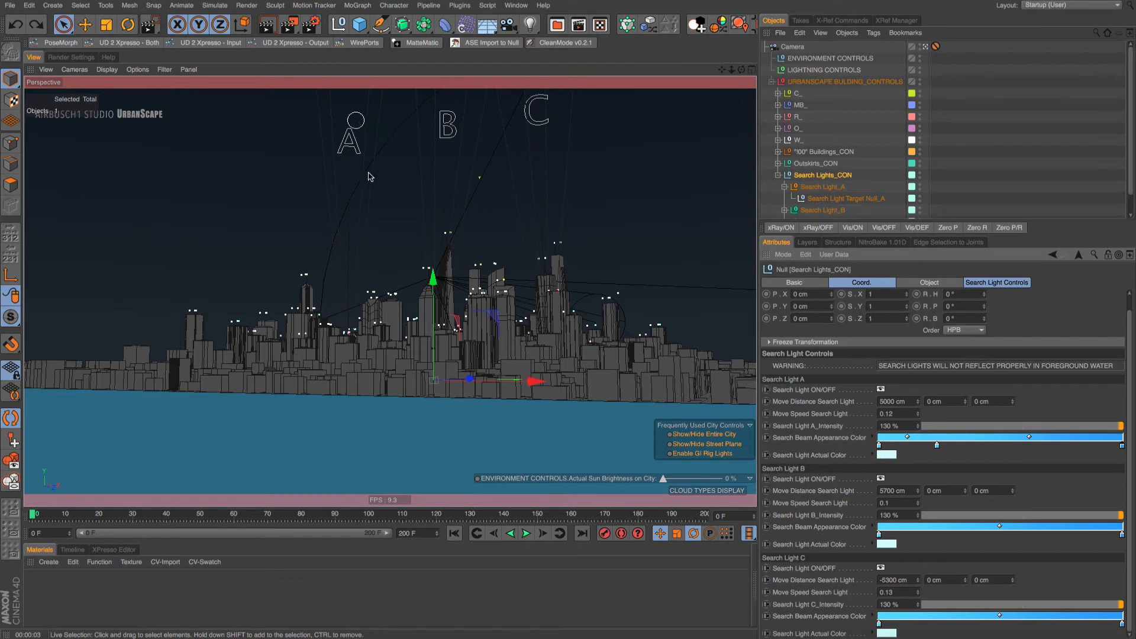
pyautogui.click(805, 188)
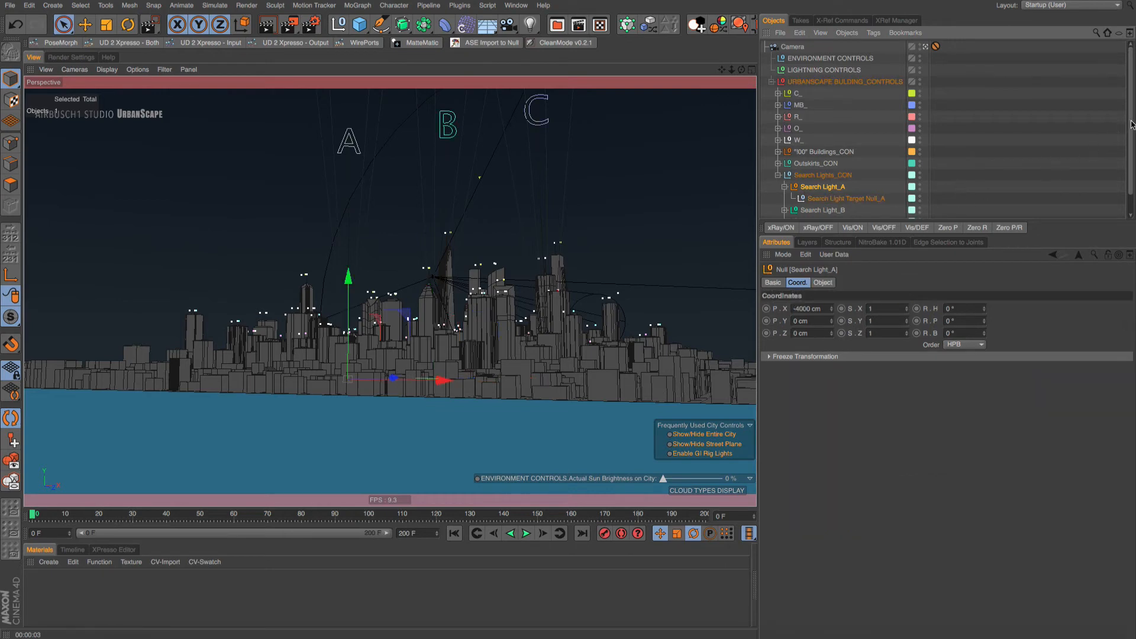
pyautogui.scroll(-1, 924, 177)
pyautogui.click(785, 190)
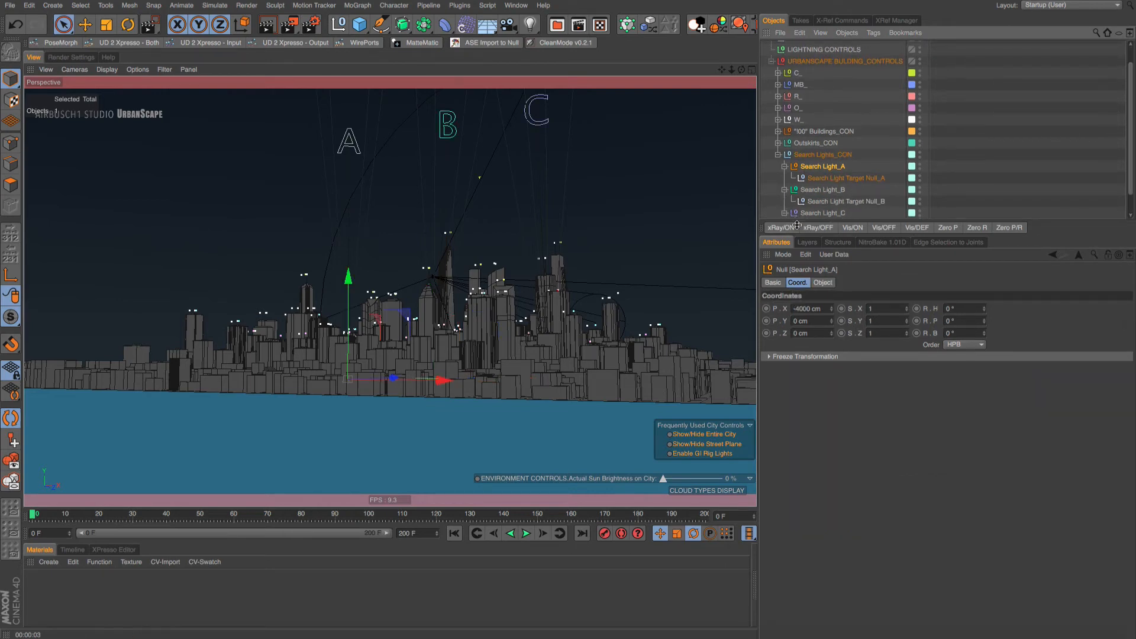
pyautogui.moveTo(794, 222); pyautogui.dragTo(793, 336)
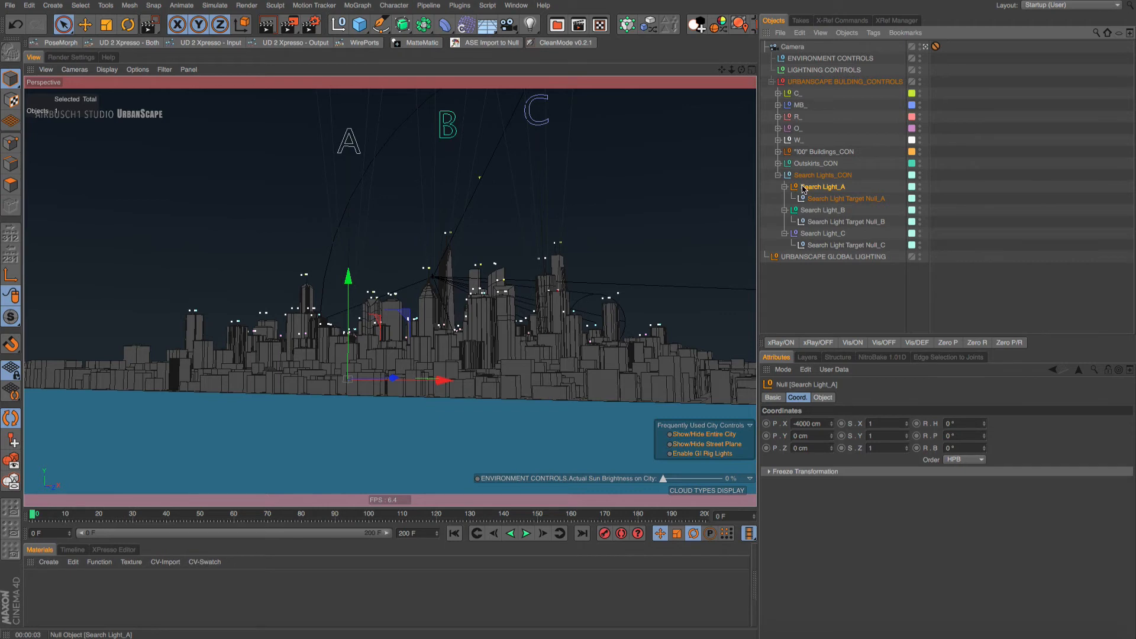
# Move Search Light_A along its X axis to about -4617 cm, and display the Search Light Controls of Search Lights_CON.
pyautogui.moveTo(439, 380); pyautogui.dragTo(382, 379)
pyautogui.click(818, 174)
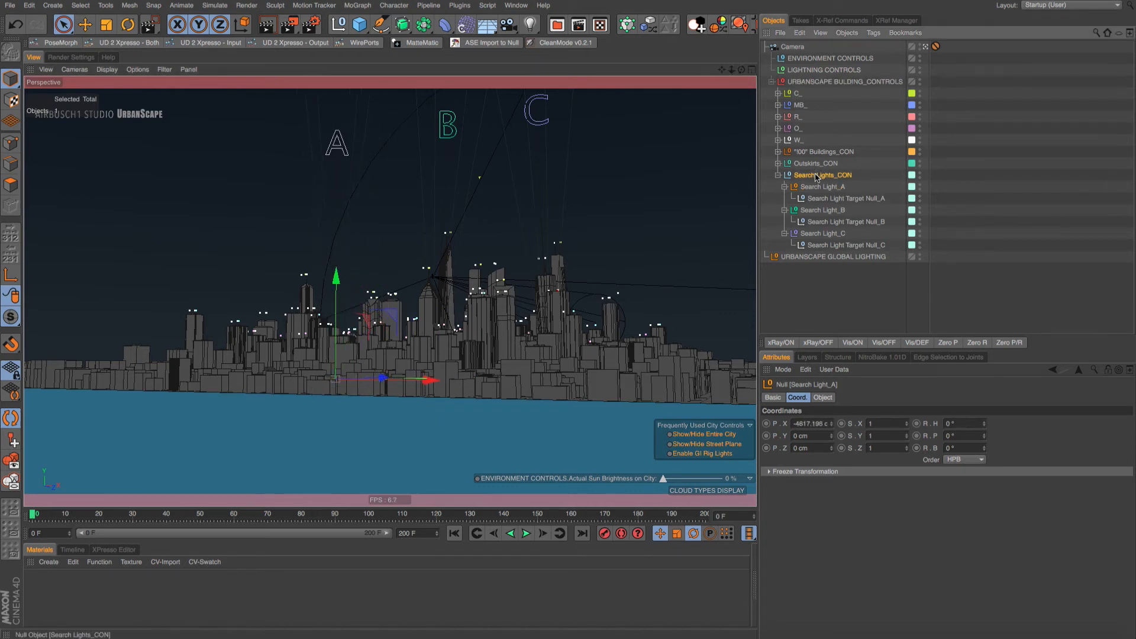
pyautogui.click(977, 398)
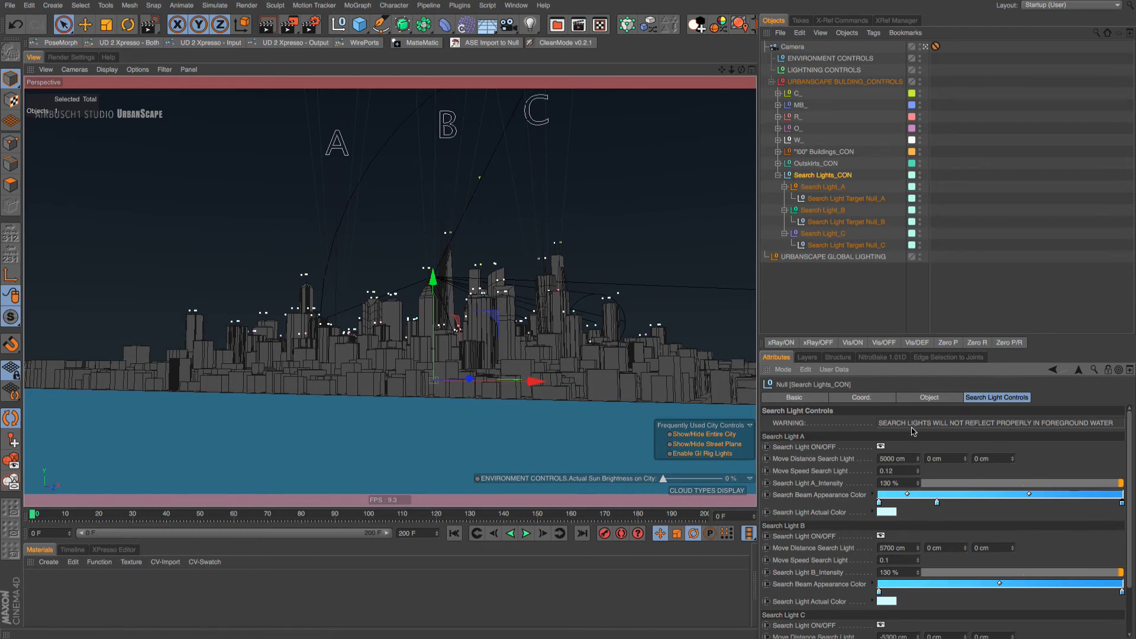
# Move Search Light_A about 310 cm further along negative X, and shift Search Light Target Null_A in the same direction.
pyautogui.click(825, 187)
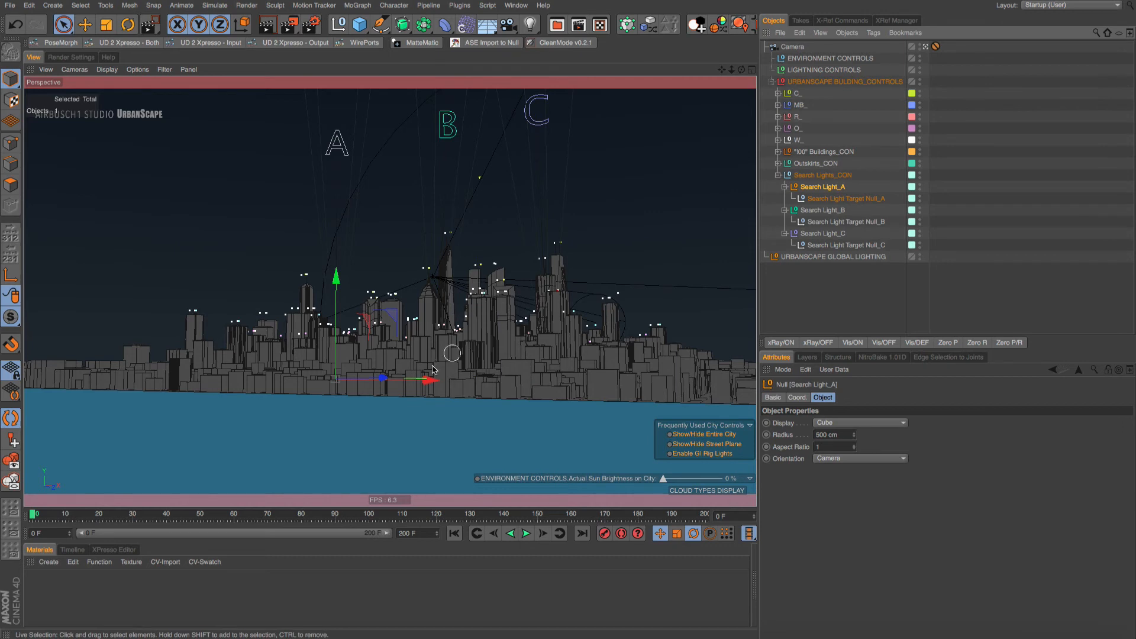
pyautogui.moveTo(431, 380); pyautogui.dragTo(413, 384)
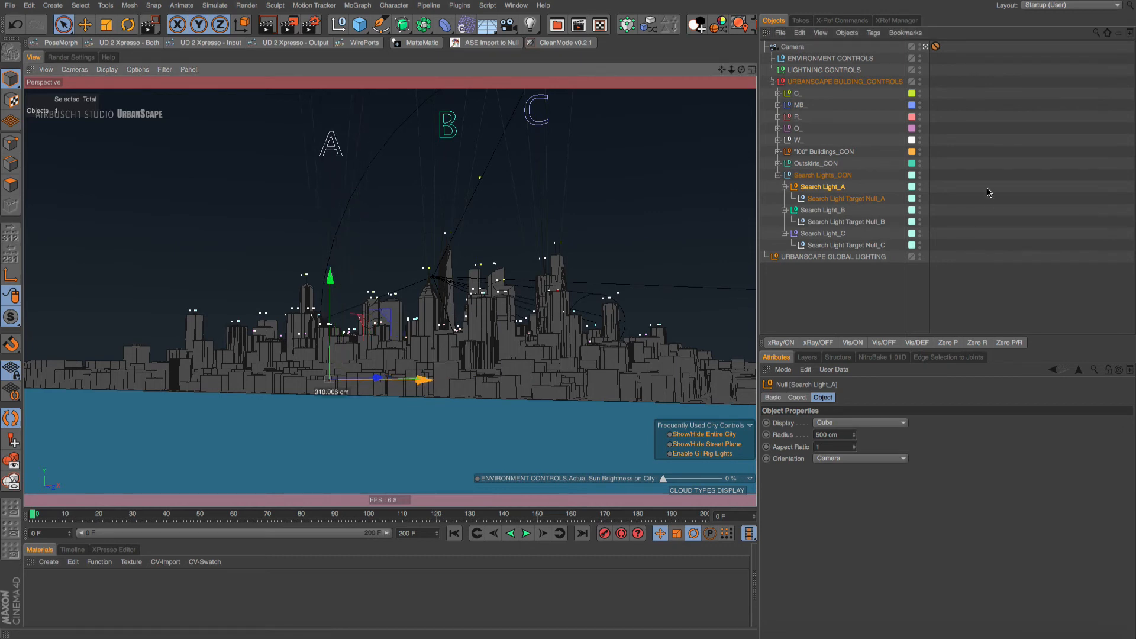
pyautogui.click(853, 199)
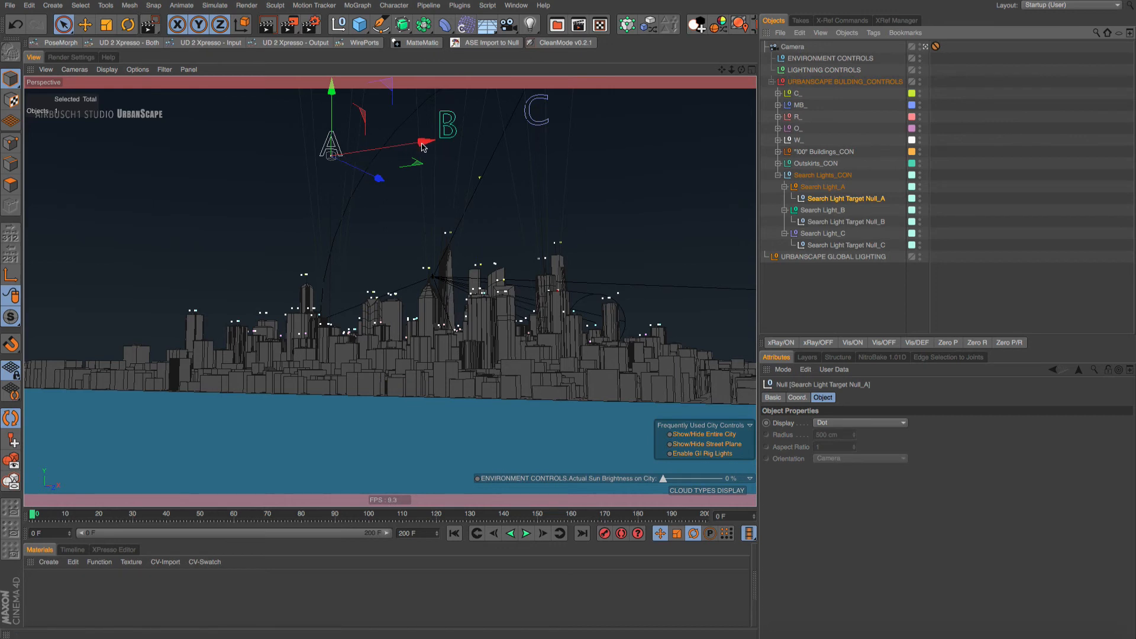
pyautogui.moveTo(423, 148); pyautogui.dragTo(374, 220)
# Play the start of the animation to examine the search light movement, and return to frame 0.
pyautogui.click(526, 534)
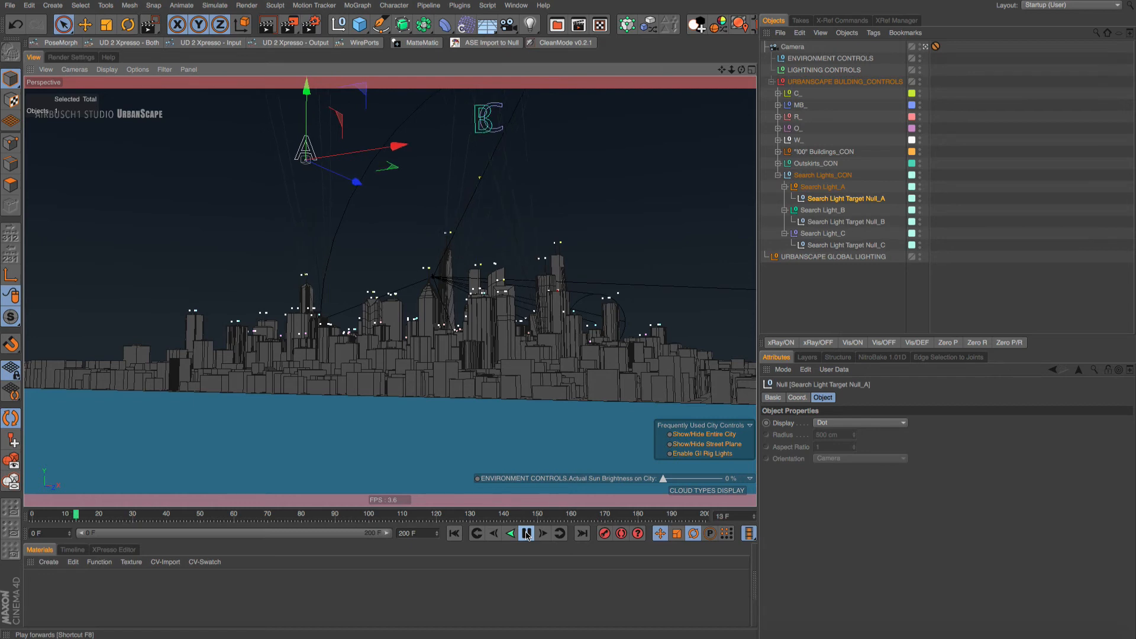
pyautogui.click(527, 533)
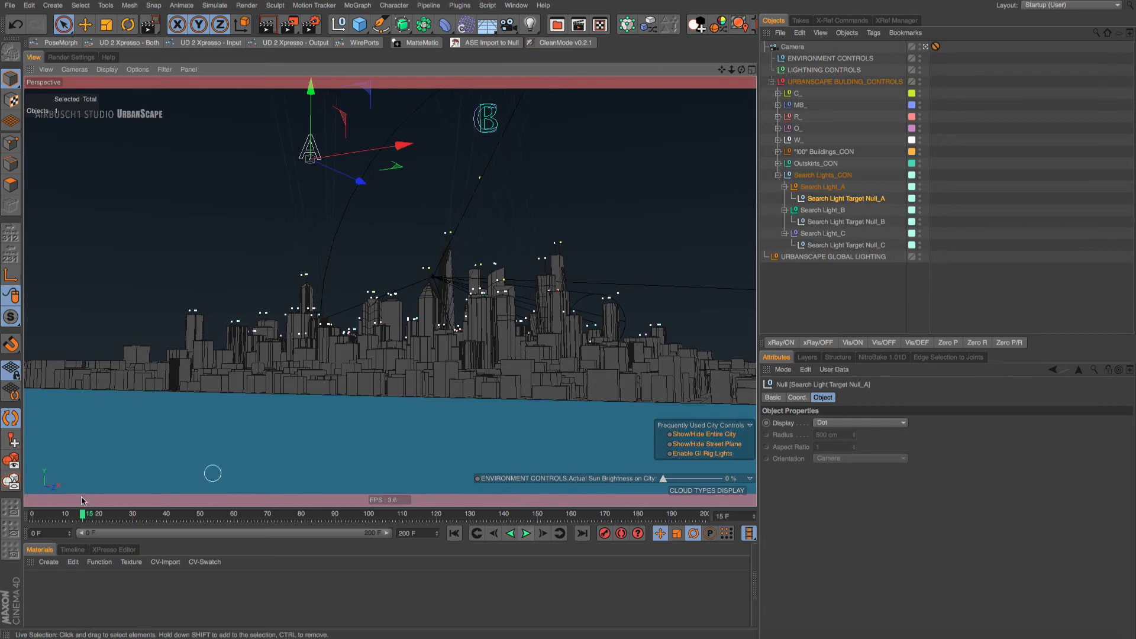
pyautogui.click(454, 534)
# Move Search Light Target Null_B about 749 cm along positive X, and Search Light Target Null_C along negative X.
pyautogui.click(829, 222)
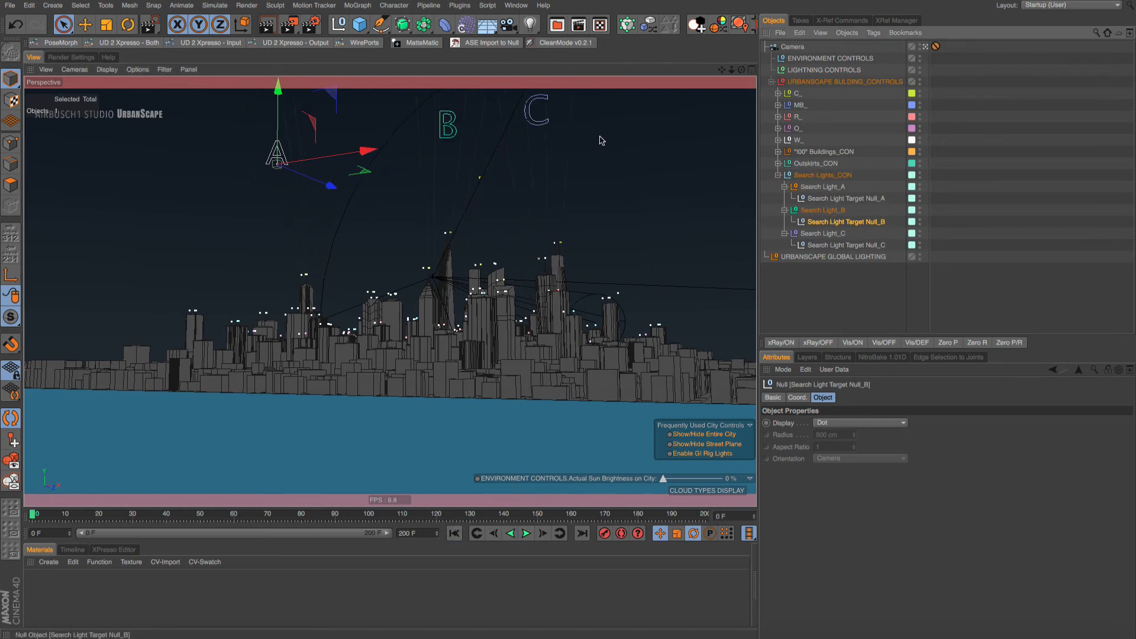
pyautogui.moveTo(555, 125); pyautogui.dragTo(579, 139)
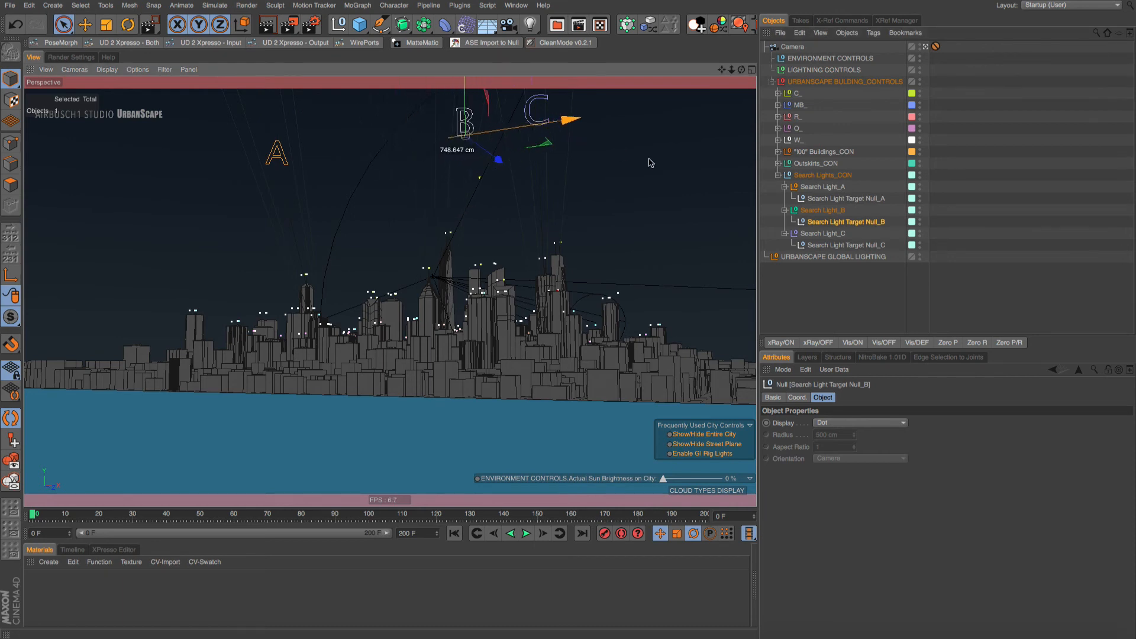
pyautogui.click(812, 246)
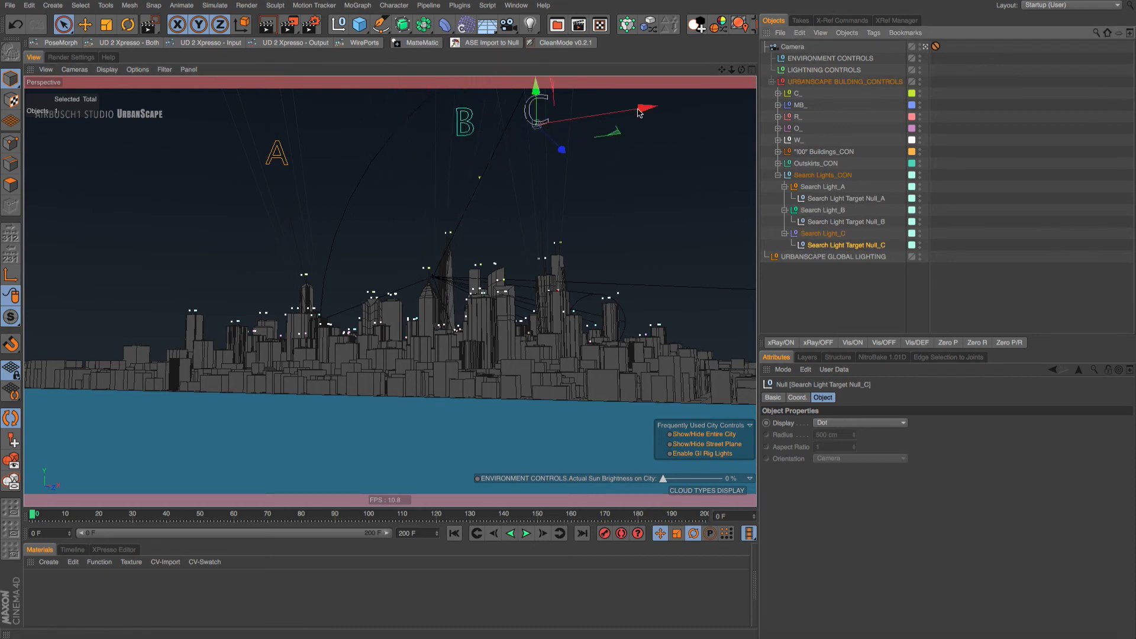
pyautogui.moveTo(639, 110); pyautogui.dragTo(539, 132)
# Render the viewport to examine the three beams with their repositioned targets, and select Search Lights_CON.
pyautogui.hotkey('ctrl', 'r')
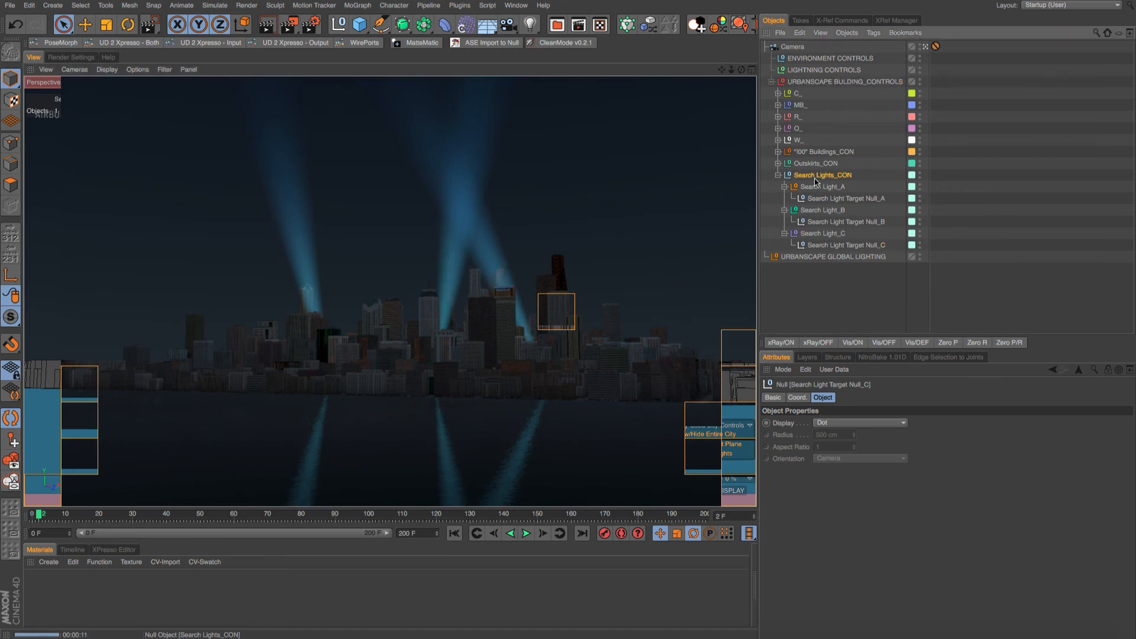
pyautogui.click(820, 176)
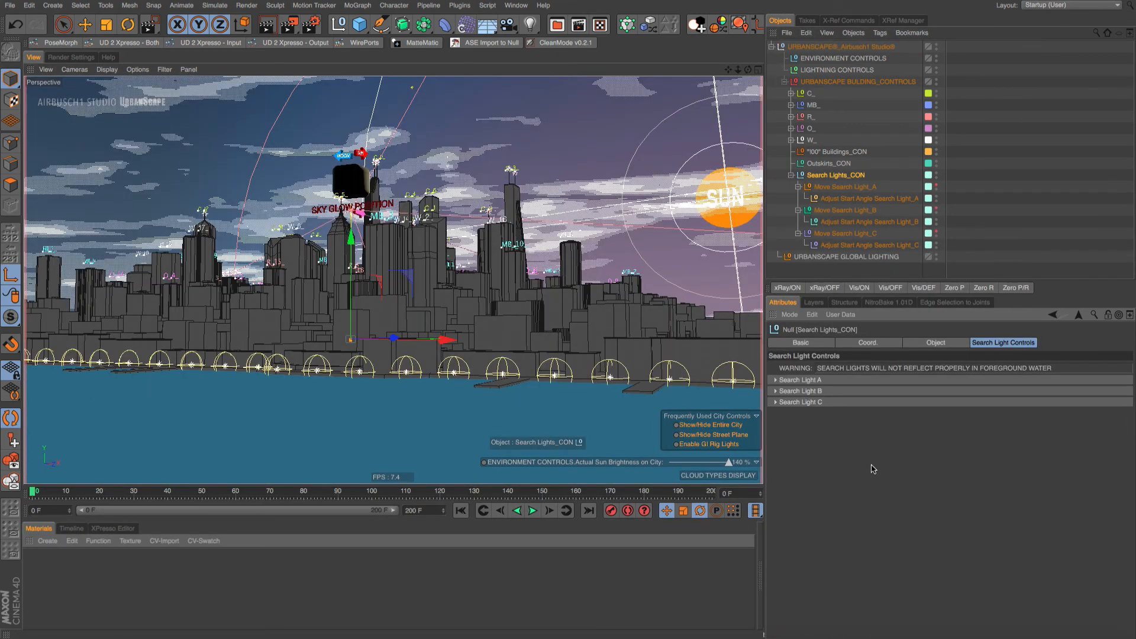
# Turn on Search Light A in its expanded controls, and render a region of the skyline around its beam.
pyautogui.click(776, 380)
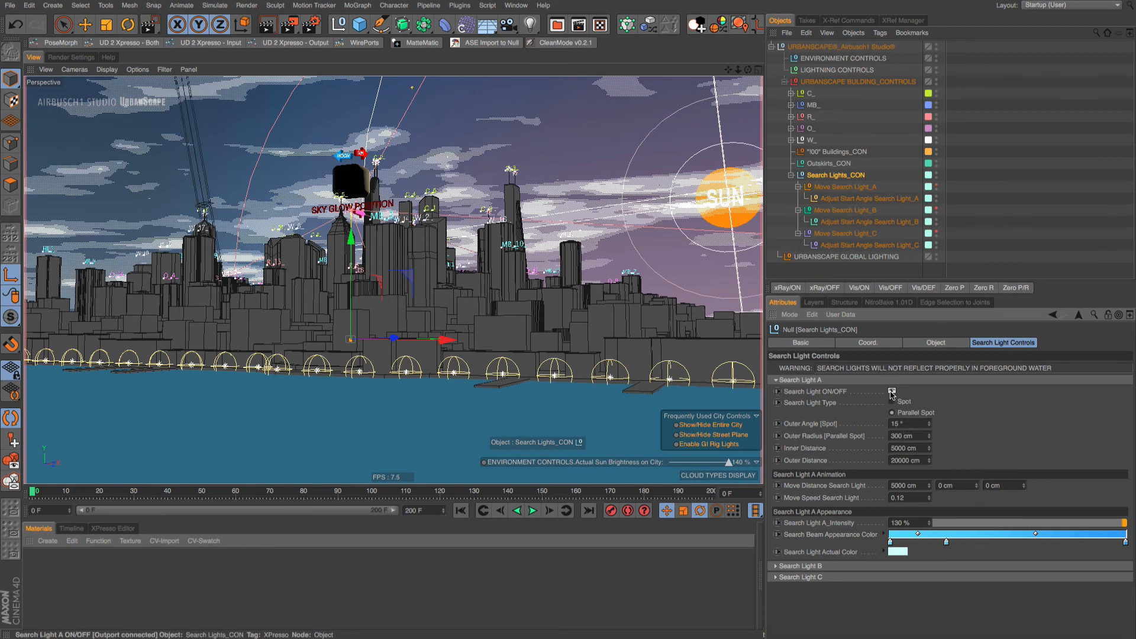
pyautogui.click(291, 24)
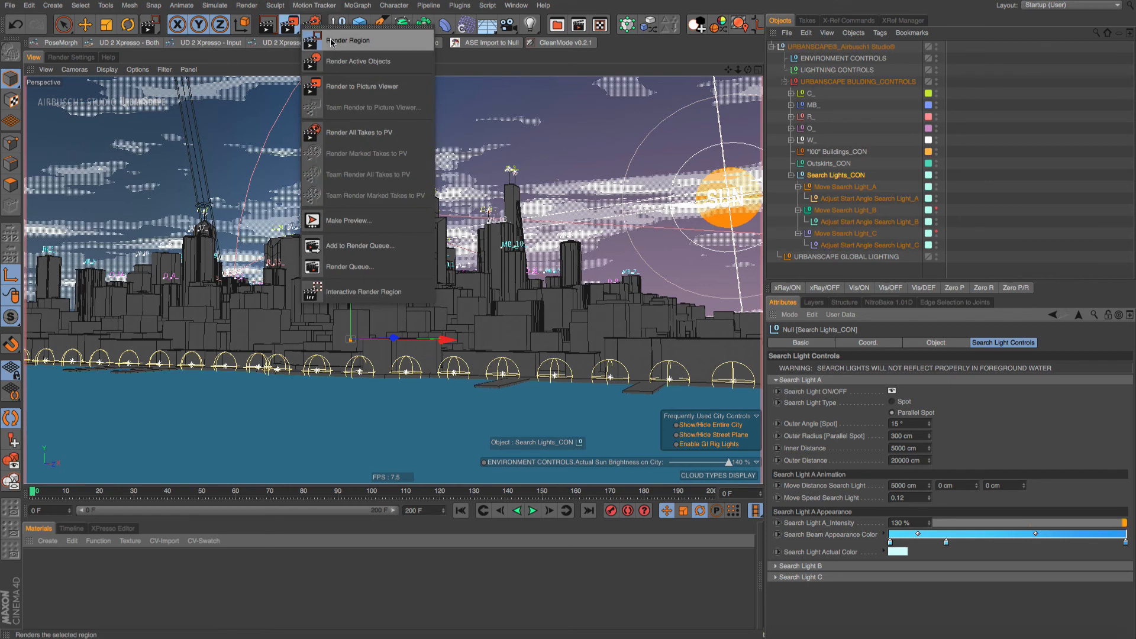
pyautogui.click(262, 299)
pyautogui.moveTo(287, 313); pyautogui.dragTo(50, 76)
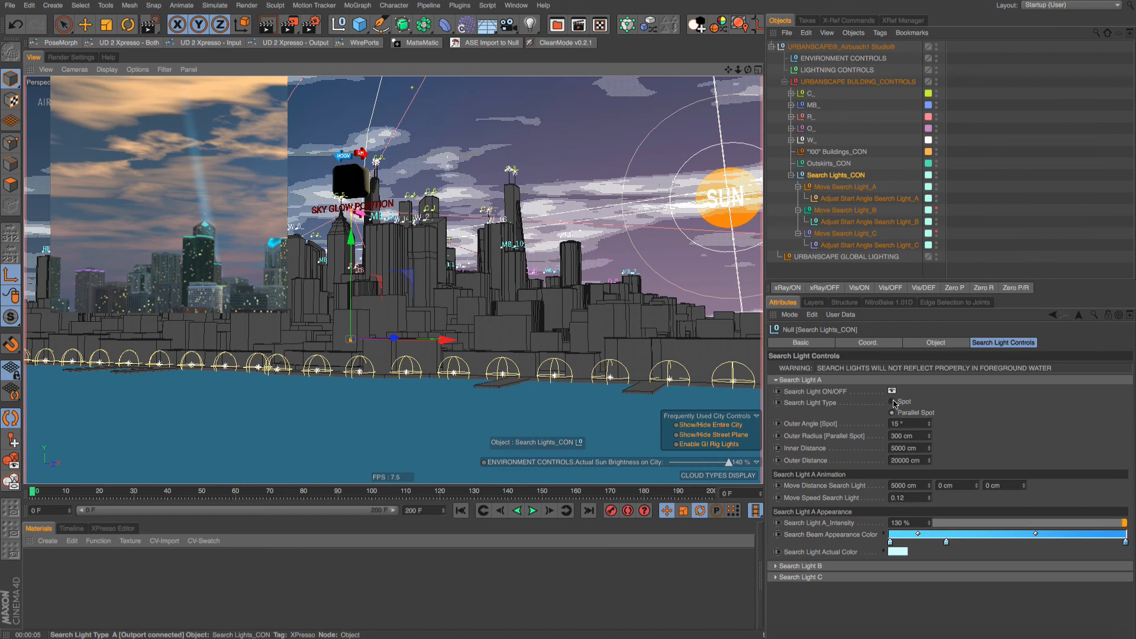
# Try an outer radius of 275 cm for Search Light A's parallel spot, and set it back to 300 cm.
pyautogui.moveTo(929, 437); pyautogui.dragTo(930, 461)
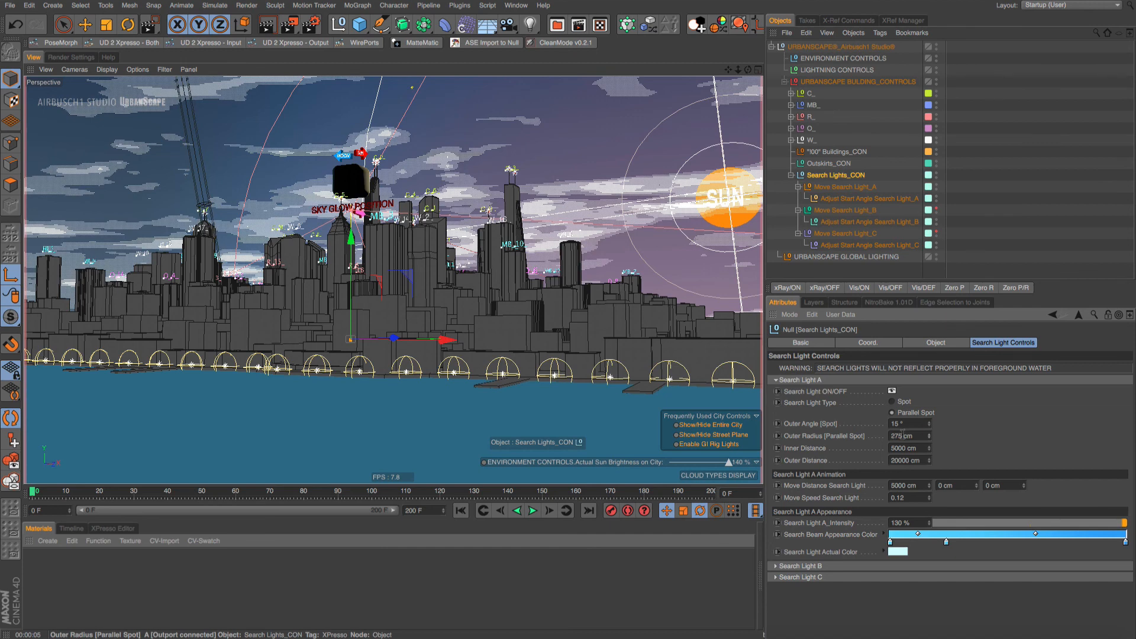
pyautogui.write('300')
pyautogui.press('Return')
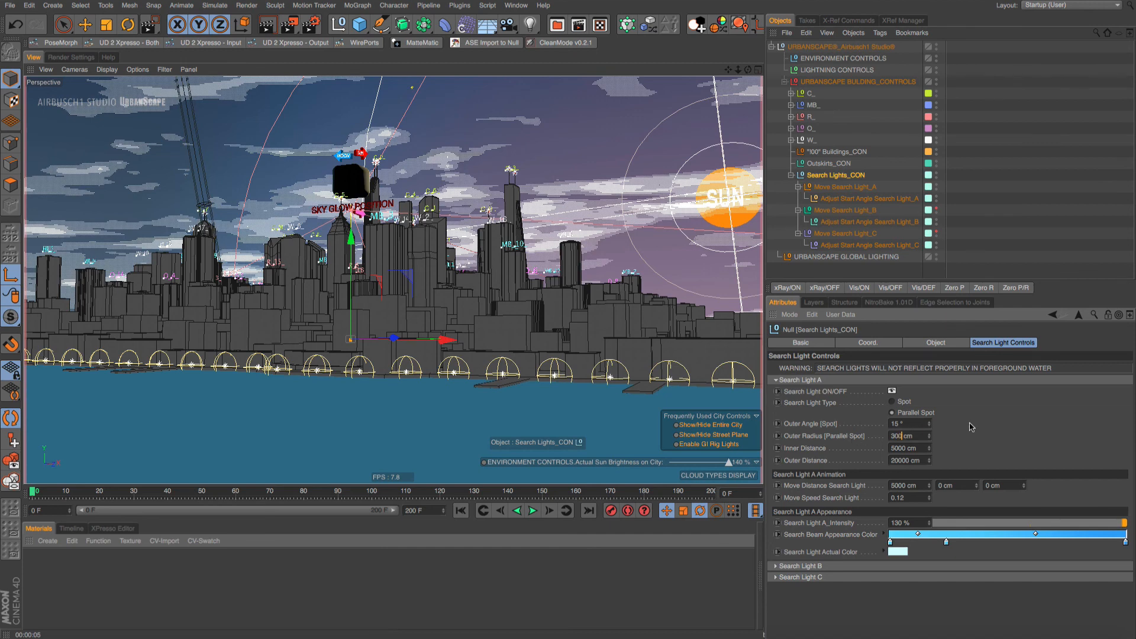
# Try the Spot type with a 34° outer angle on Search Light A, and undo both changes.
pyautogui.click(894, 404)
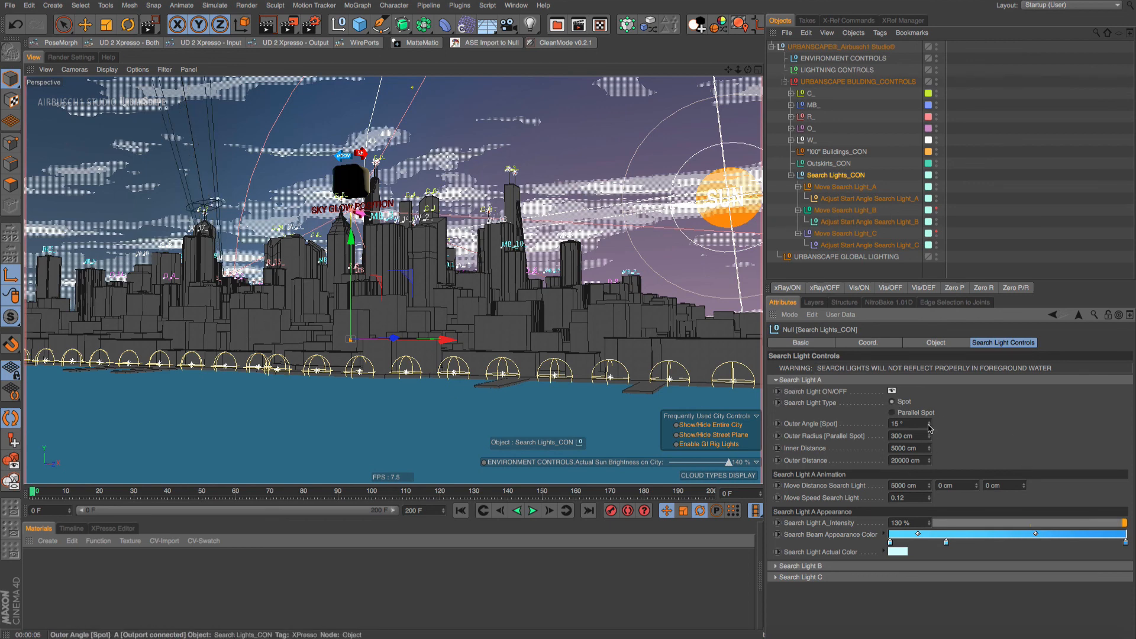
pyautogui.moveTo(929, 426); pyautogui.dragTo(929, 426)
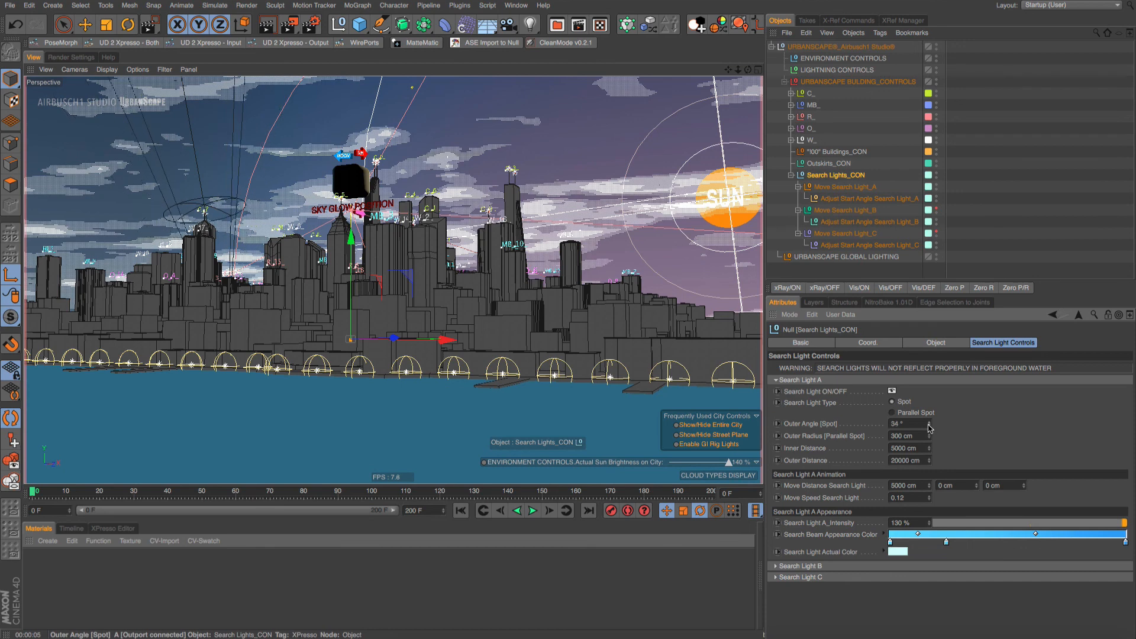
pyautogui.hotkey('ctrl', 'z')
pyautogui.hotkey('ctrl', 'z')
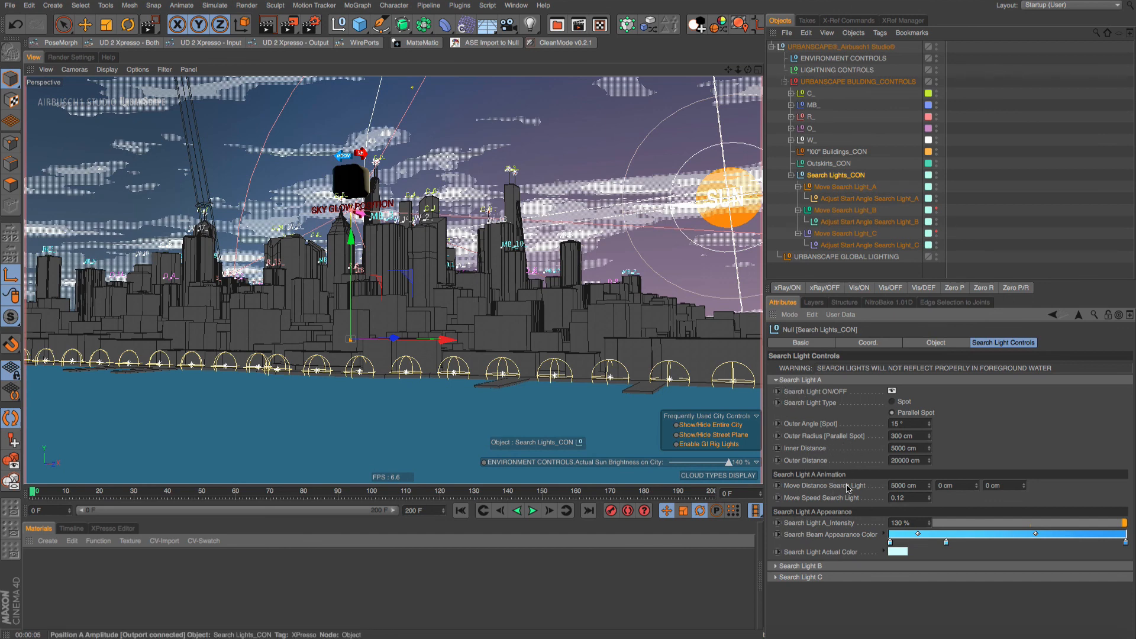
pyautogui.click(776, 381)
pyautogui.click(775, 380)
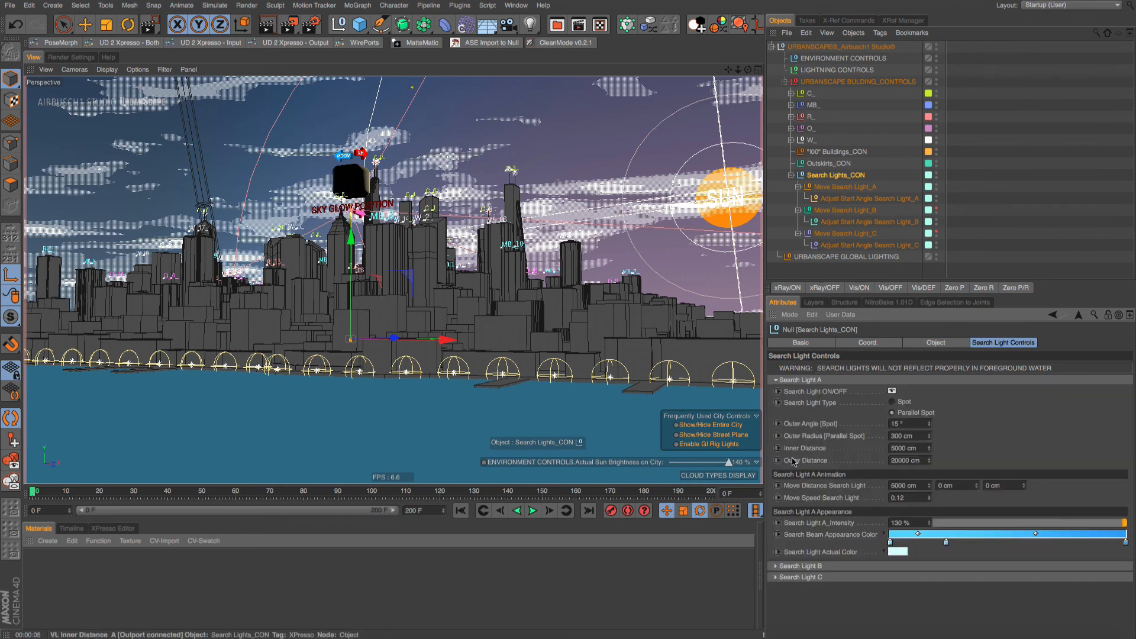